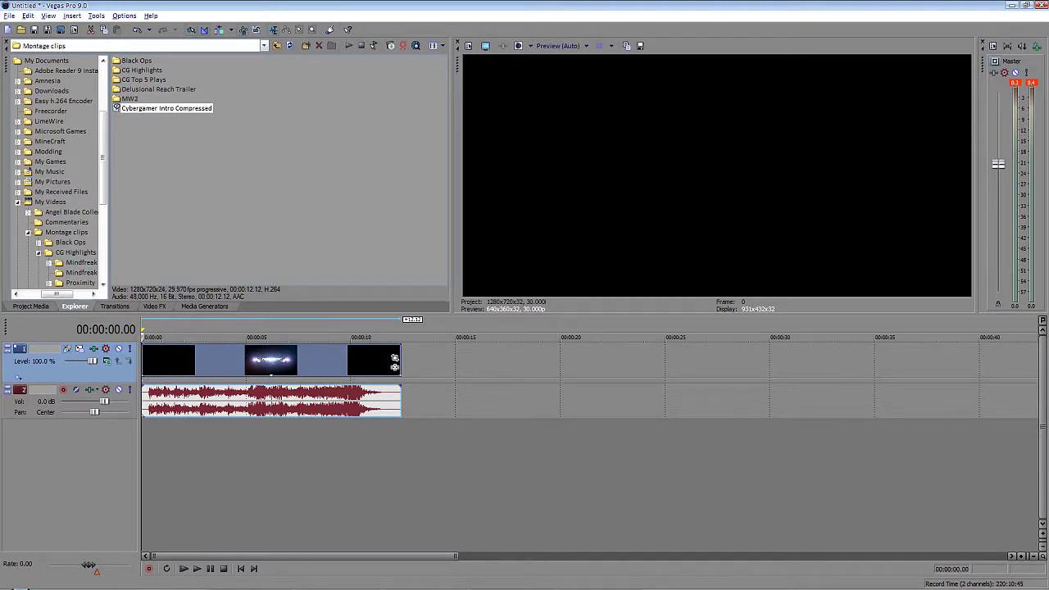
# Preview frames of the Cybergamer intro clip at several points on the timeline, ending at 00:00:05.24
pyautogui.click(280, 360)
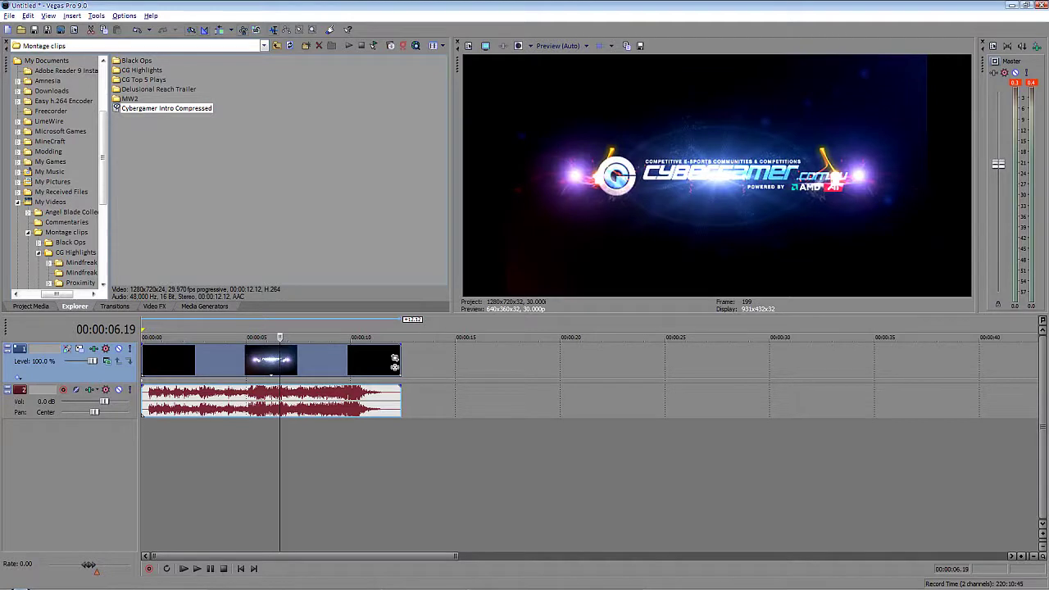
pyautogui.click(300, 361)
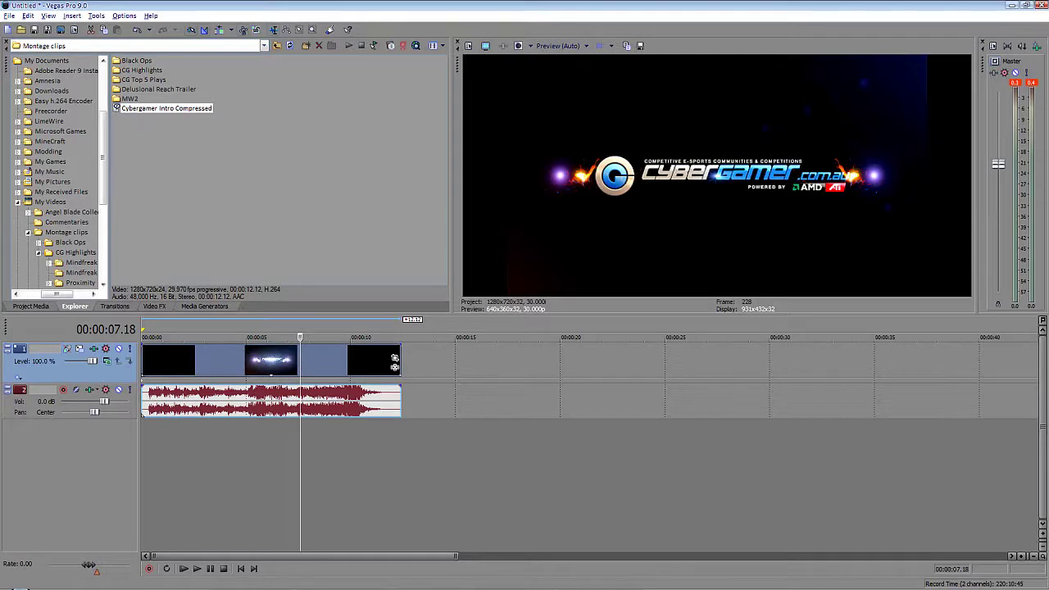
pyautogui.click(309, 360)
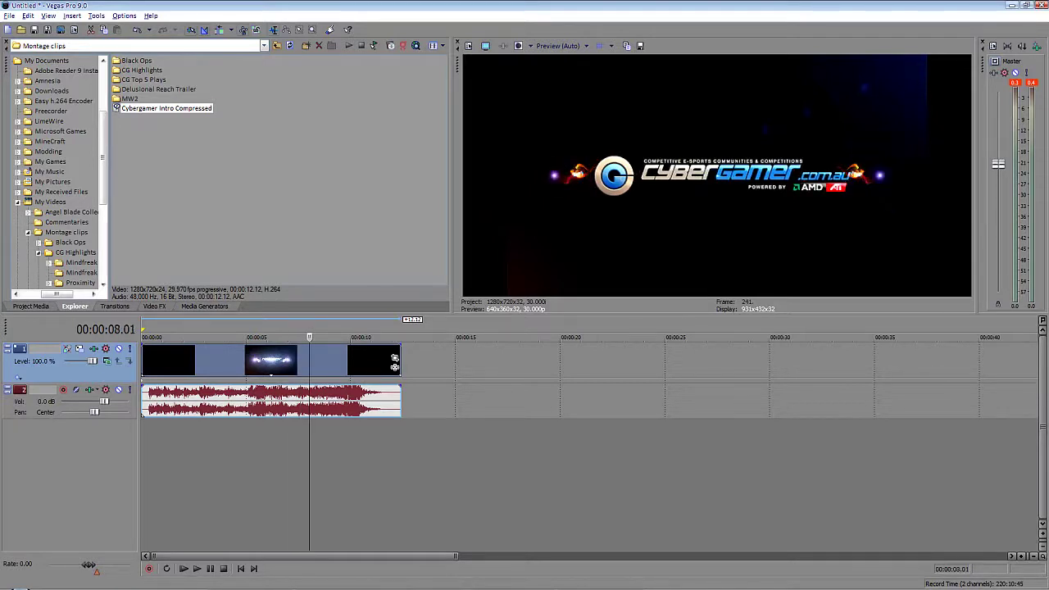
pyautogui.click(278, 360)
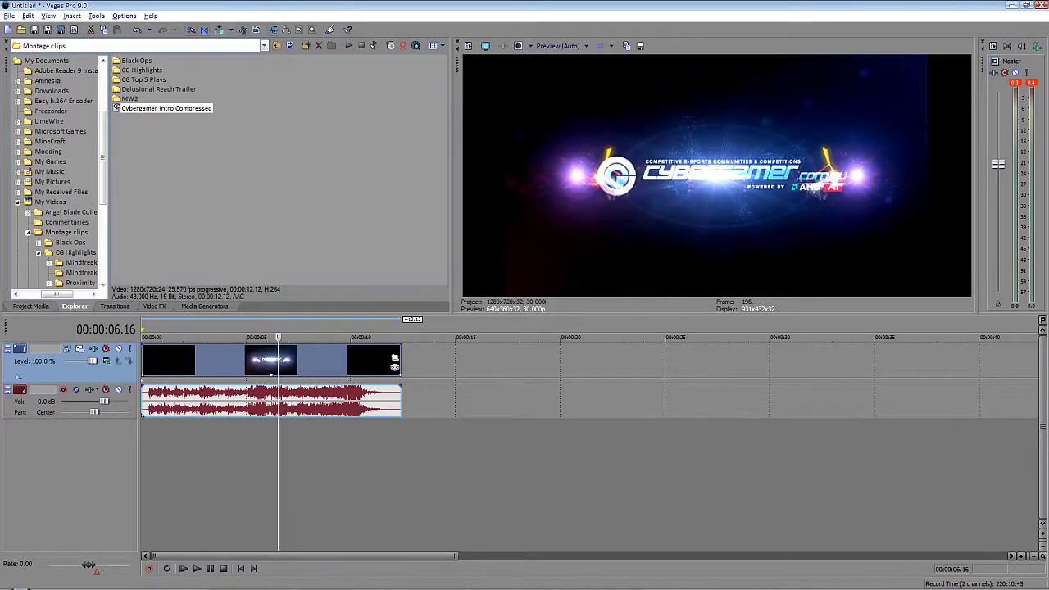
pyautogui.click(263, 361)
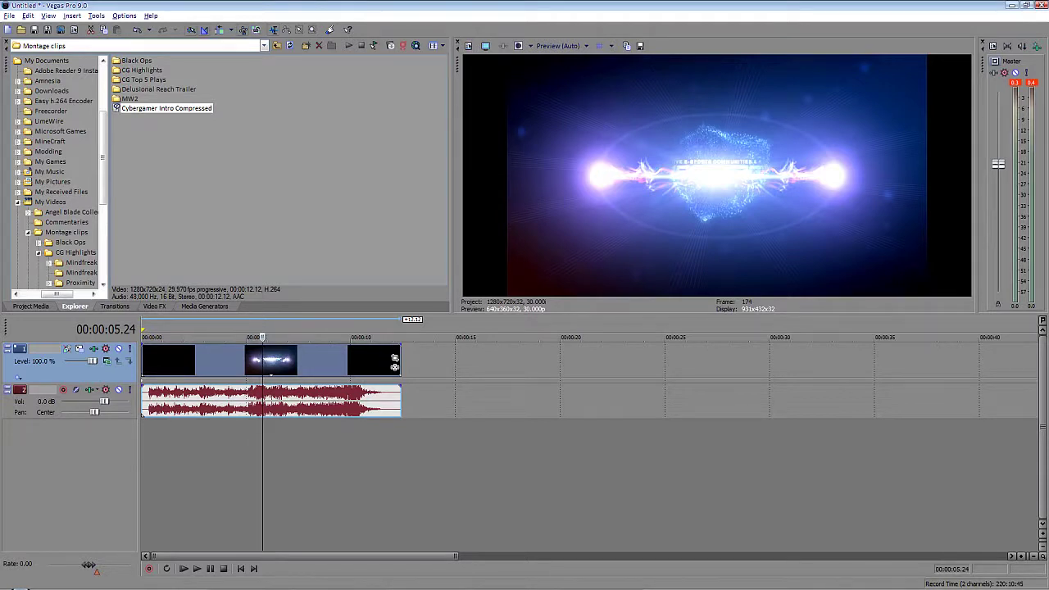
# Apply the Nerve template in the project's video properties and look through the audio, ruler, summary and audio CD settings
pyautogui.click(468, 45)
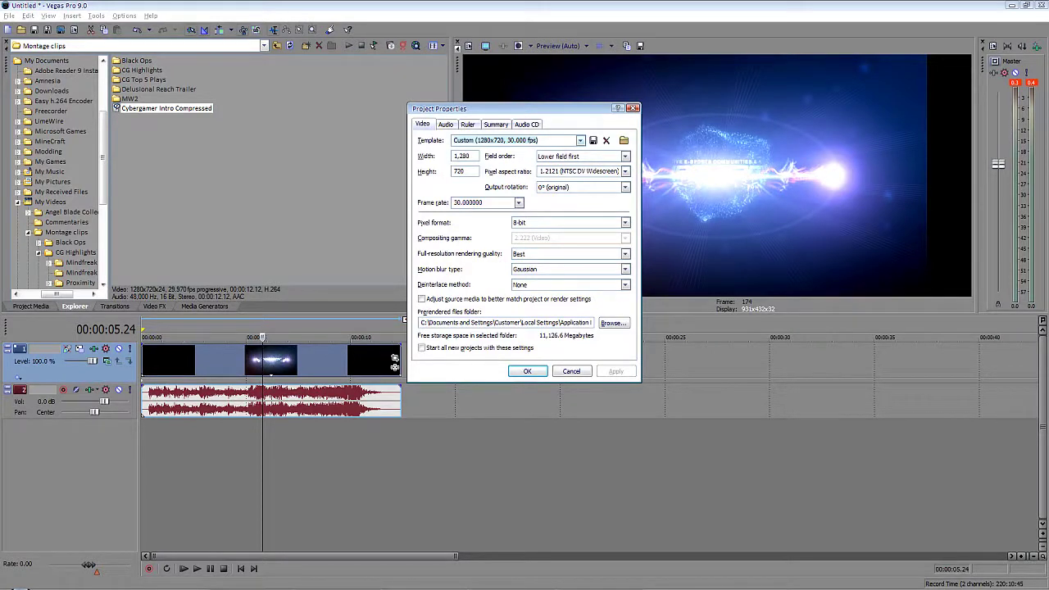
pyautogui.click(580, 140)
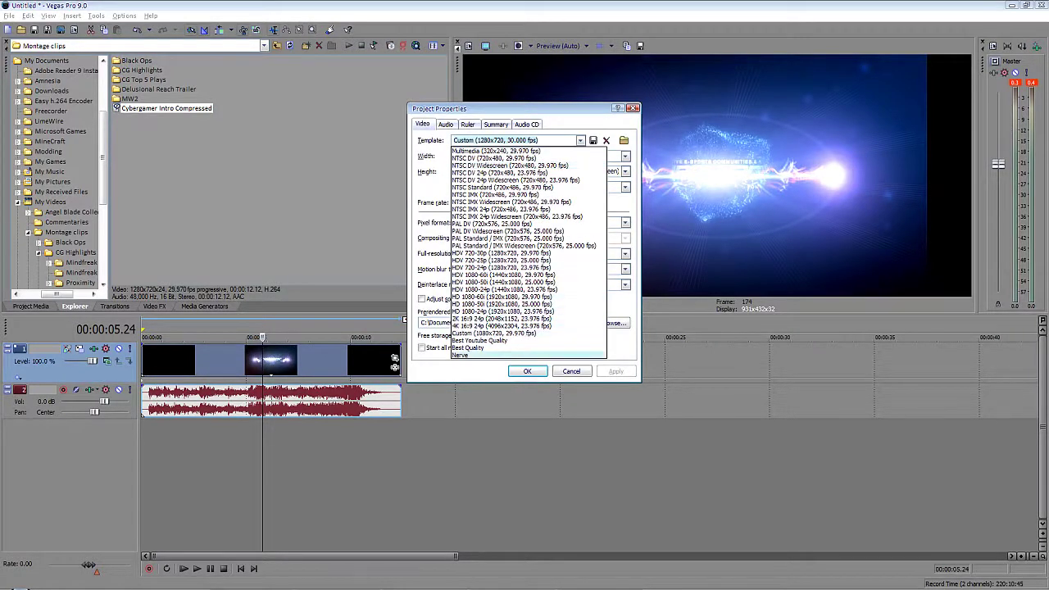
pyautogui.click(461, 355)
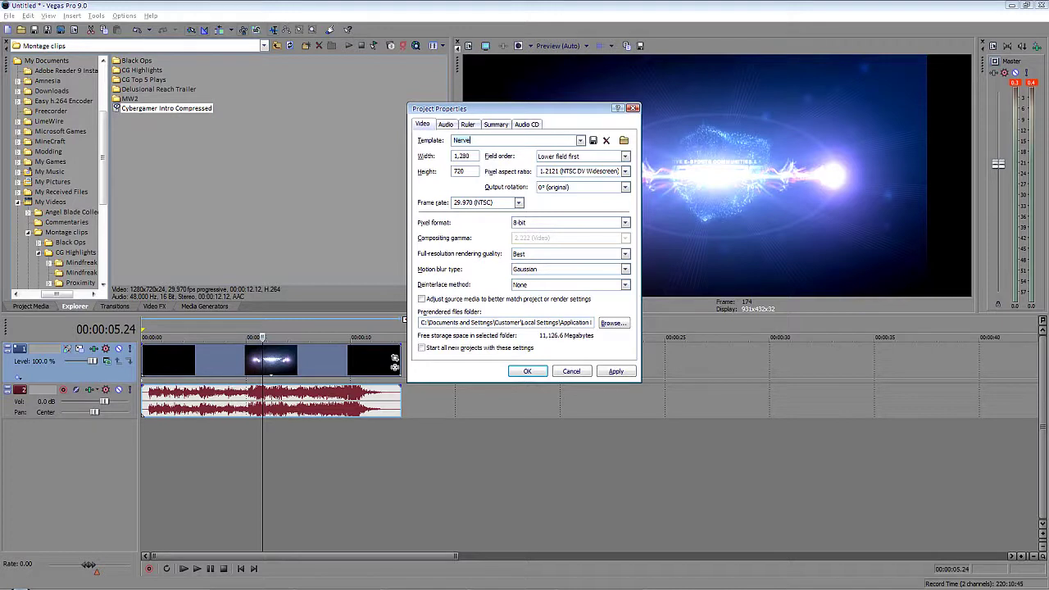
pyautogui.click(471, 140)
pyautogui.click(445, 124)
pyautogui.click(467, 124)
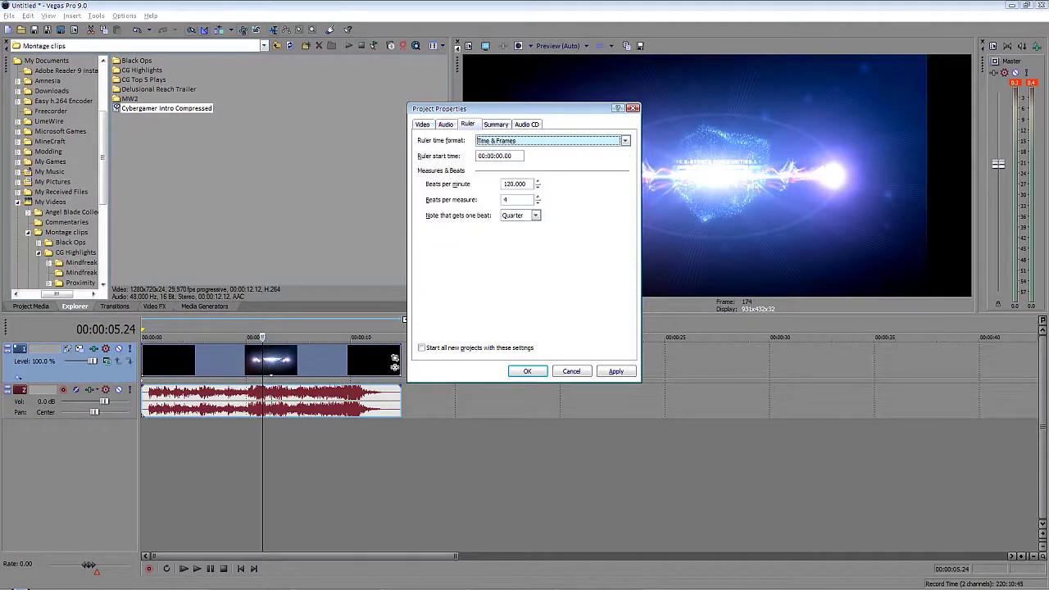
pyautogui.click(495, 123)
pyautogui.click(526, 123)
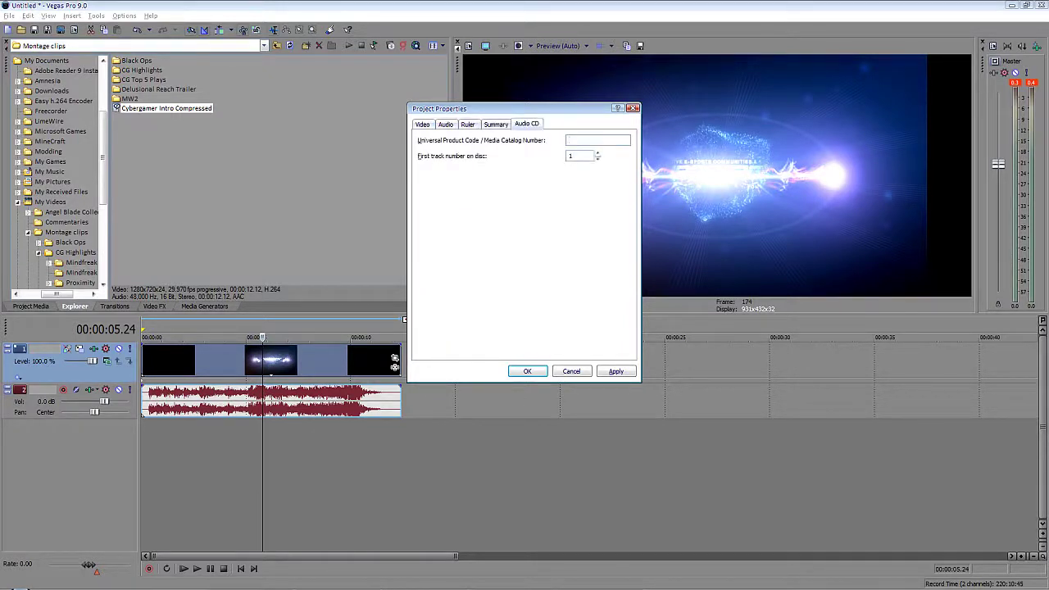
pyautogui.click(422, 123)
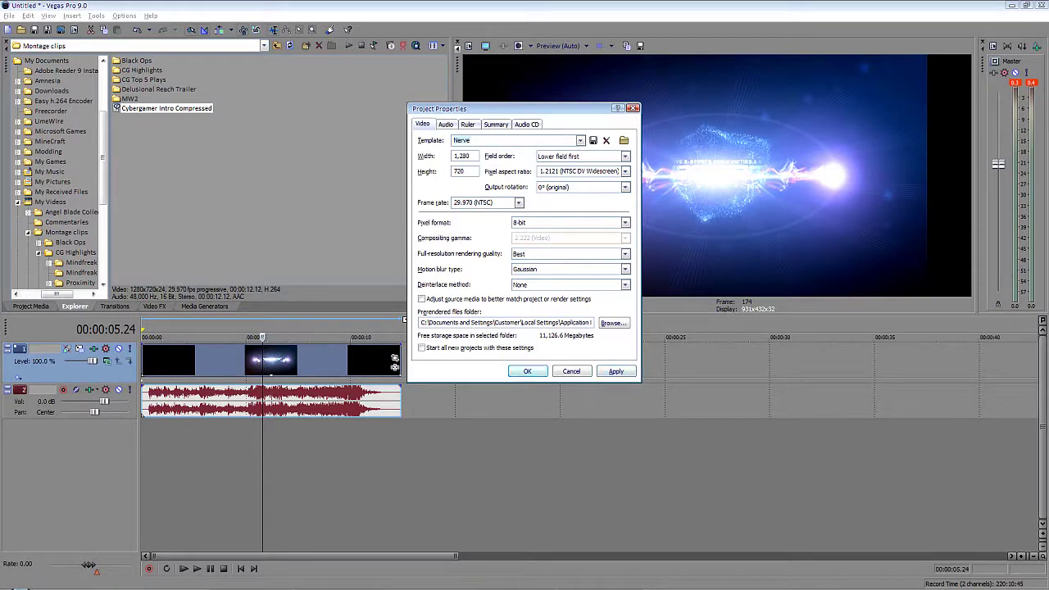
pyautogui.click(529, 372)
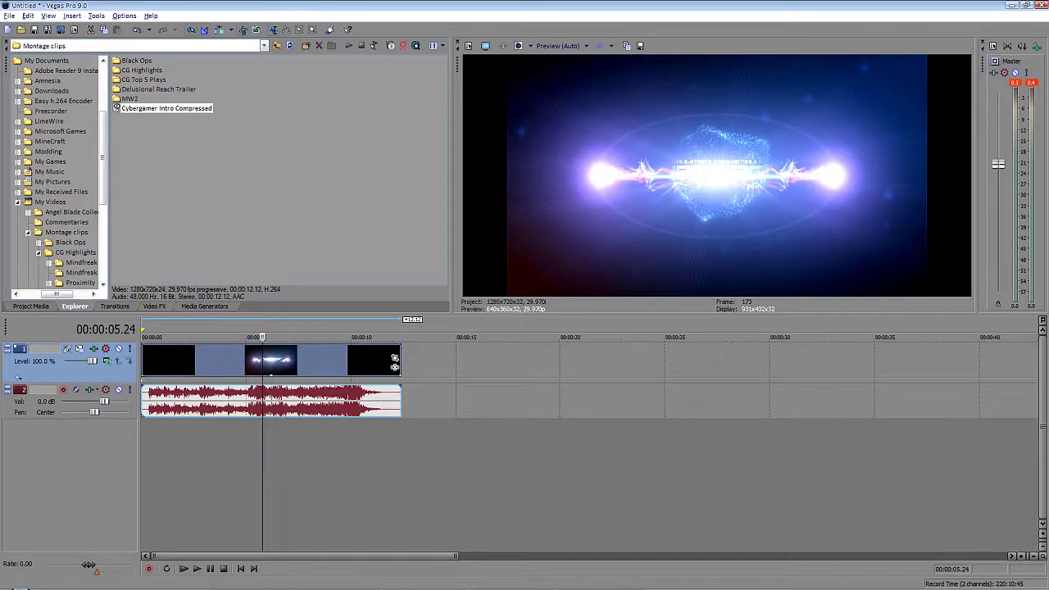
# In the intro video event's properties, choose Disable resample, enable Reduce interlace flicker and turn off Maintain aspect ratio
pyautogui.rightClick(275, 354)
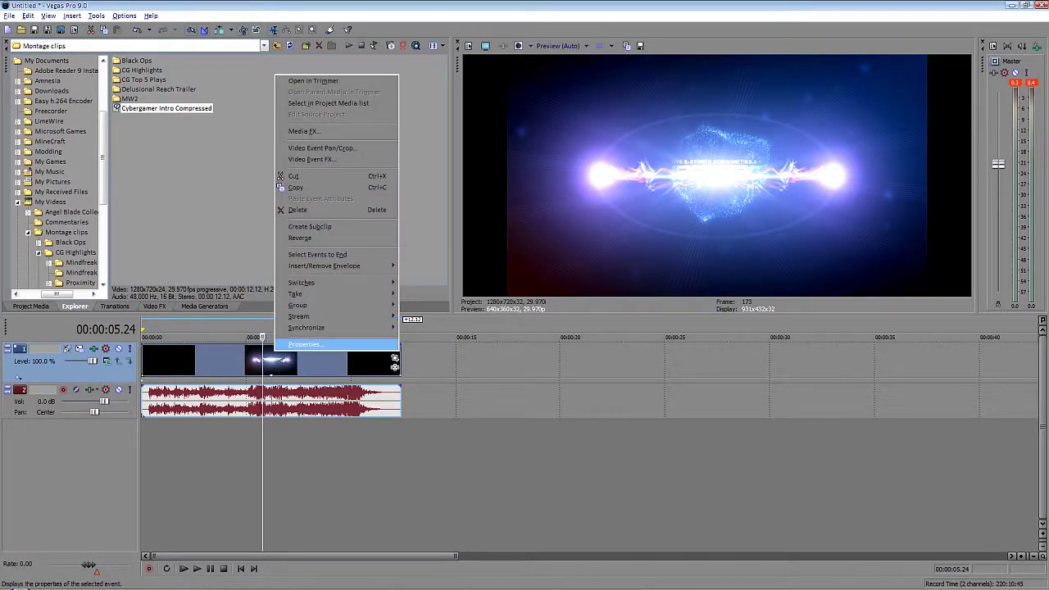
pyautogui.click(304, 344)
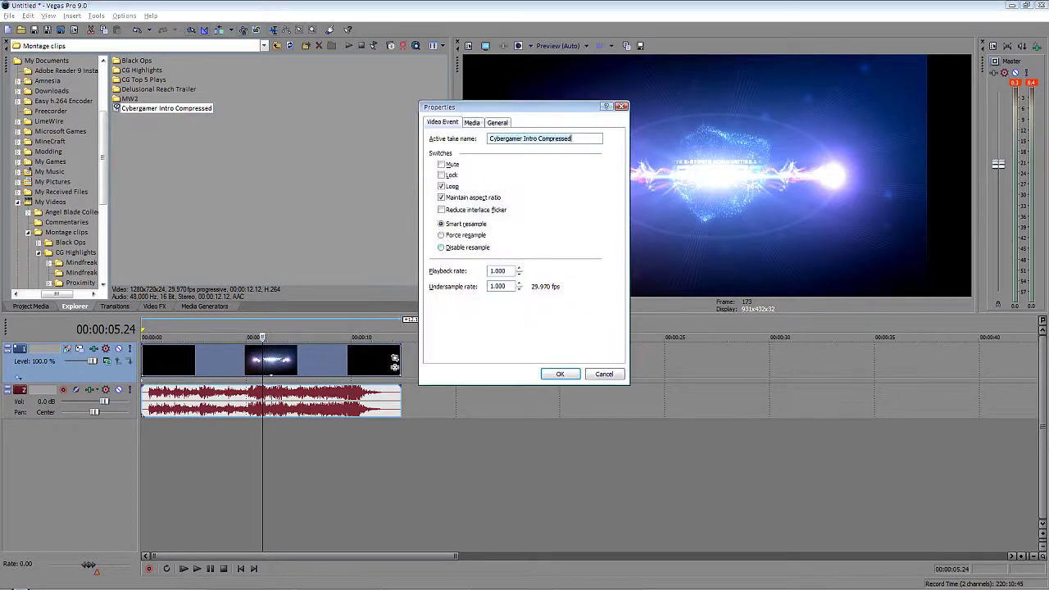
pyautogui.hotkey('alt', 'd')
pyautogui.hotkey('alt', 'f')
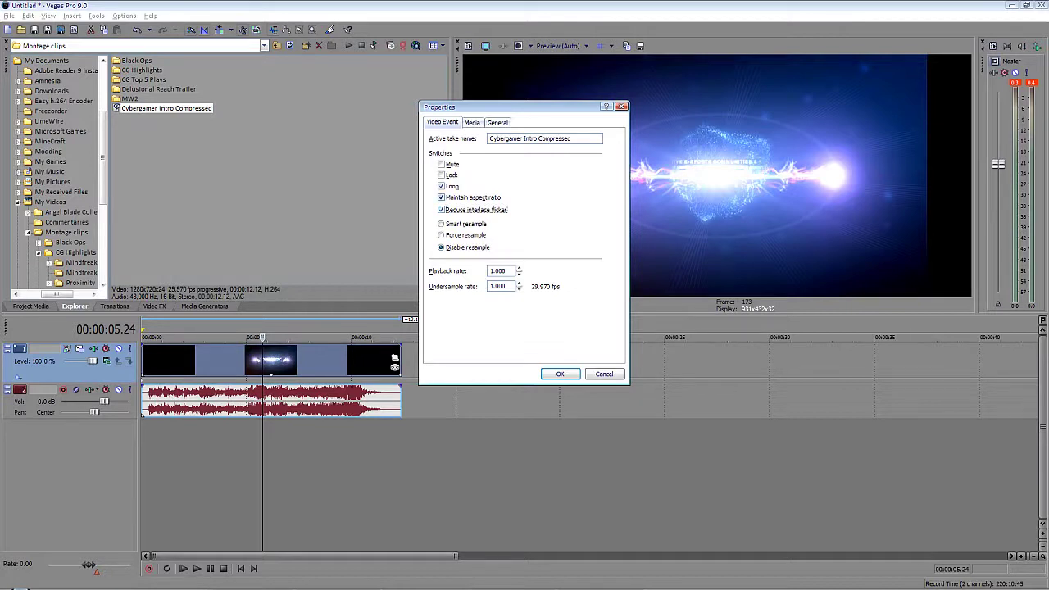
pyautogui.click(442, 198)
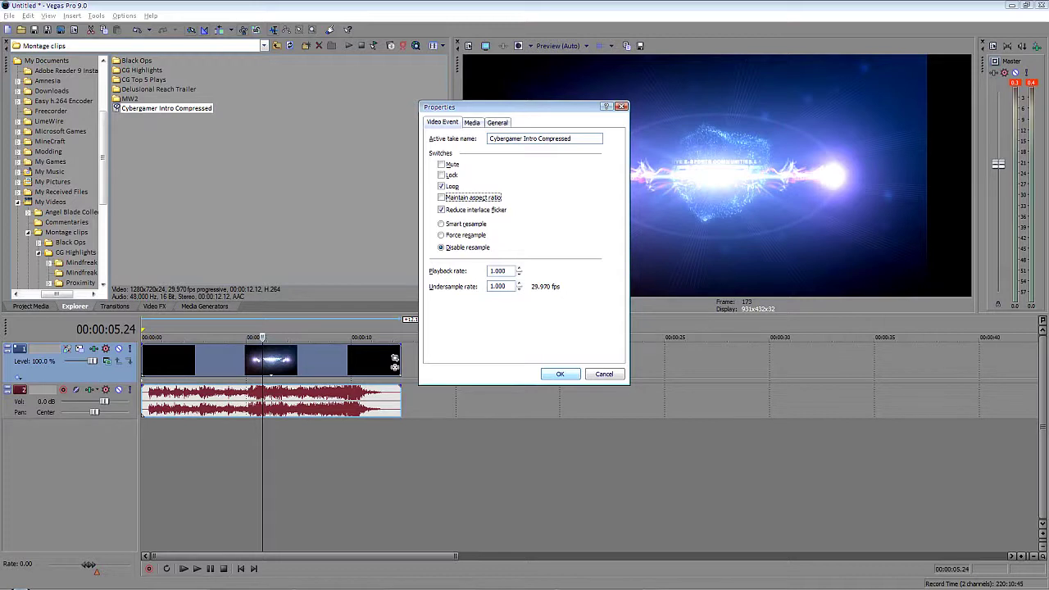
pyautogui.press('Return')
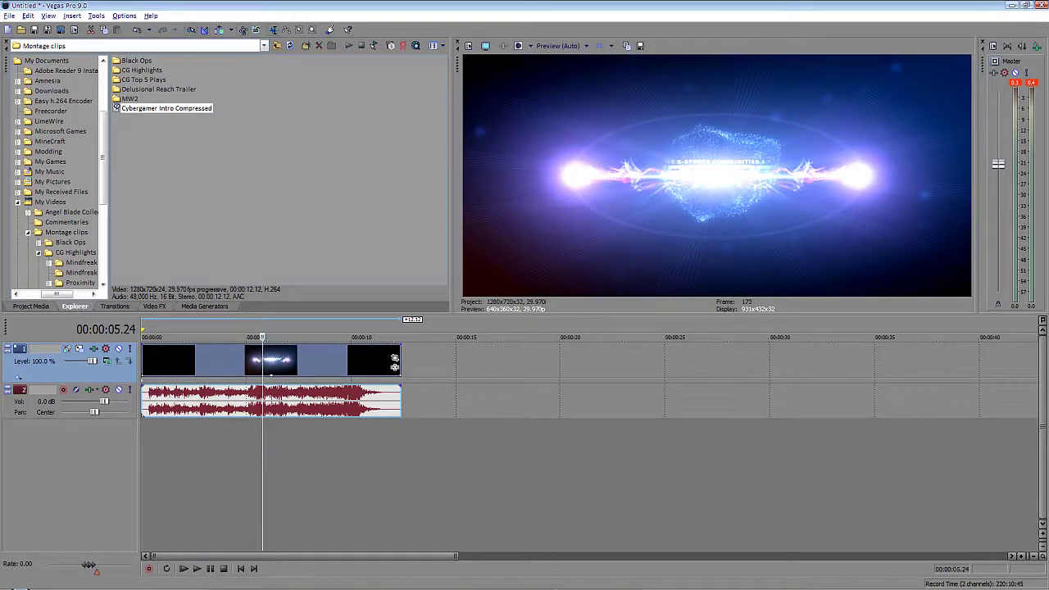
# Turn Maintain aspect ratio back on for the intro video event to compare the framing, and switch it off again
pyautogui.rightClick(317, 352)
pyautogui.press('Return')
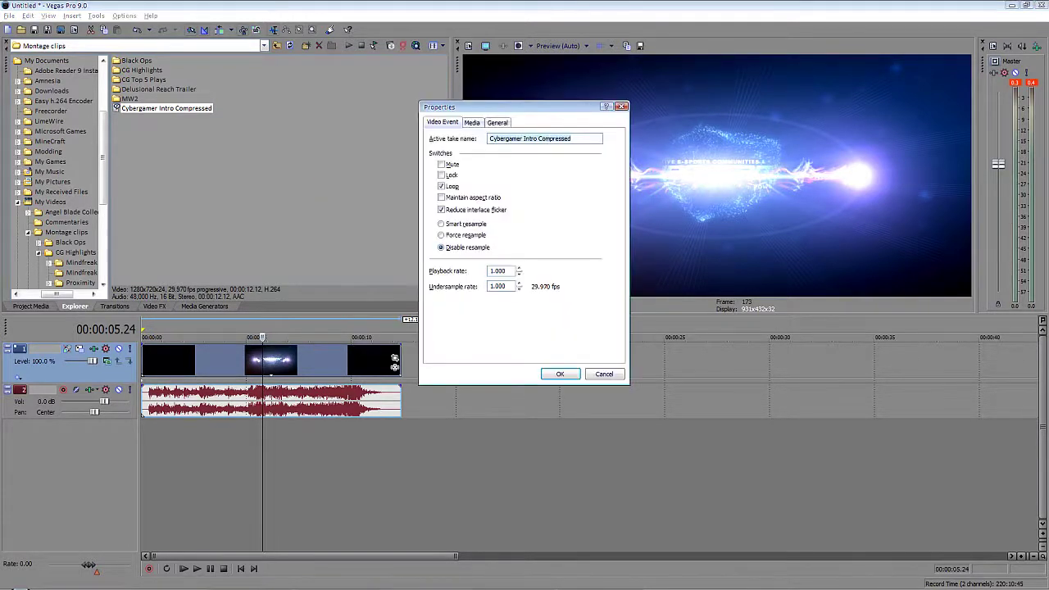
pyautogui.click(441, 197)
pyautogui.click(560, 374)
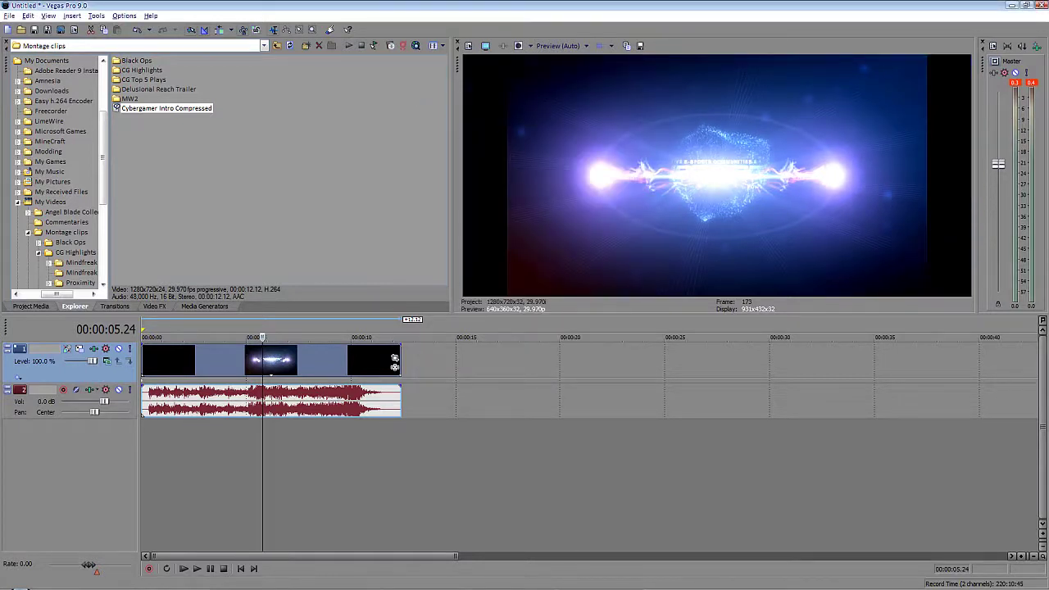
pyautogui.rightClick(274, 360)
pyautogui.click(307, 352)
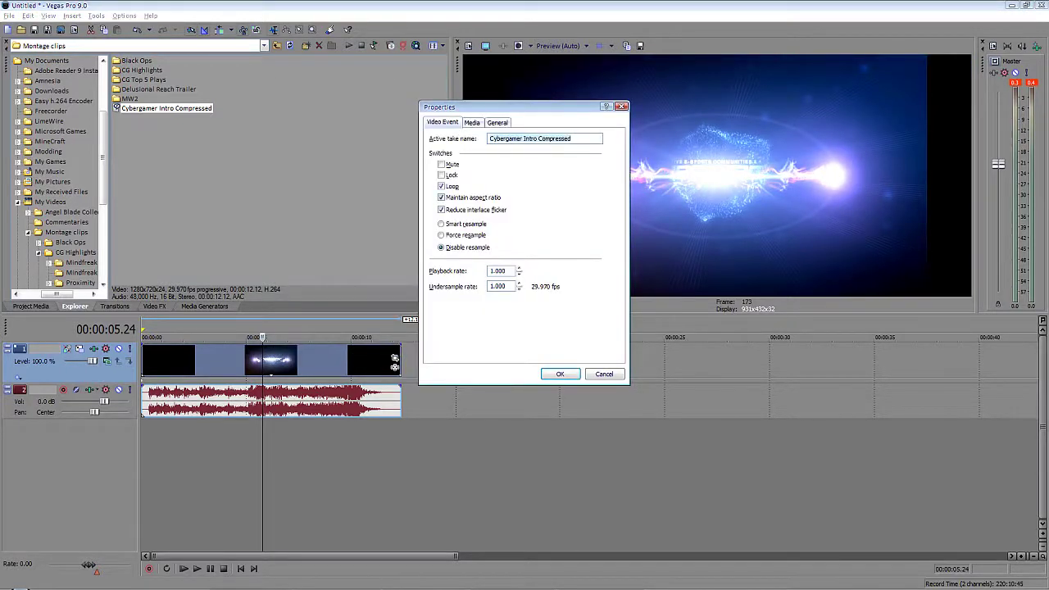
pyautogui.click(441, 198)
pyautogui.click(560, 374)
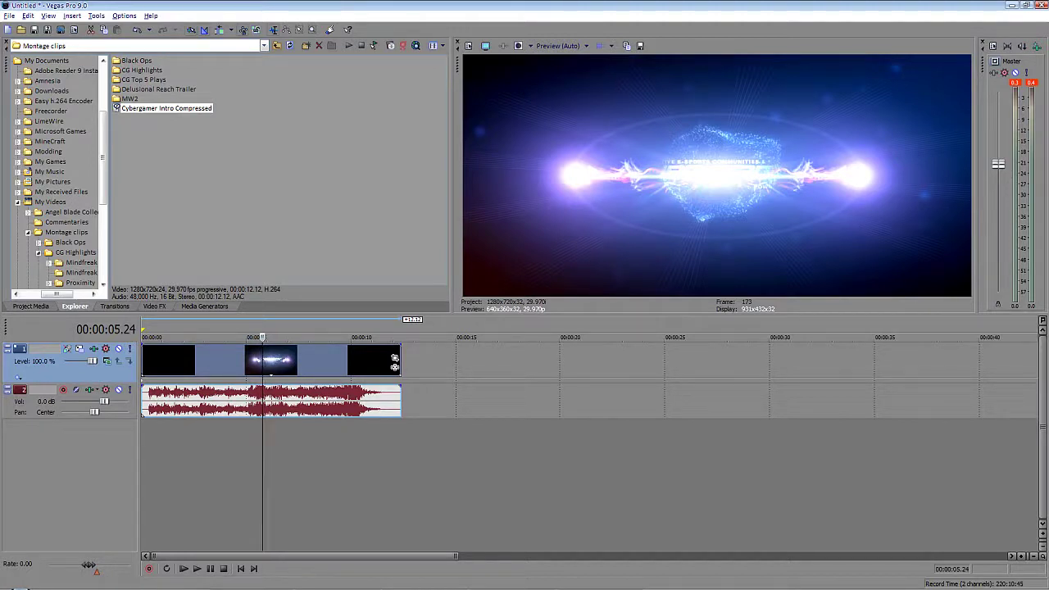
# At 00:00:06.27, bypass the Sharpen, Saturation Adjust, Color Corrector (Secondary) and Brightness and Contrast effects on video track 1
pyautogui.click(286, 361)
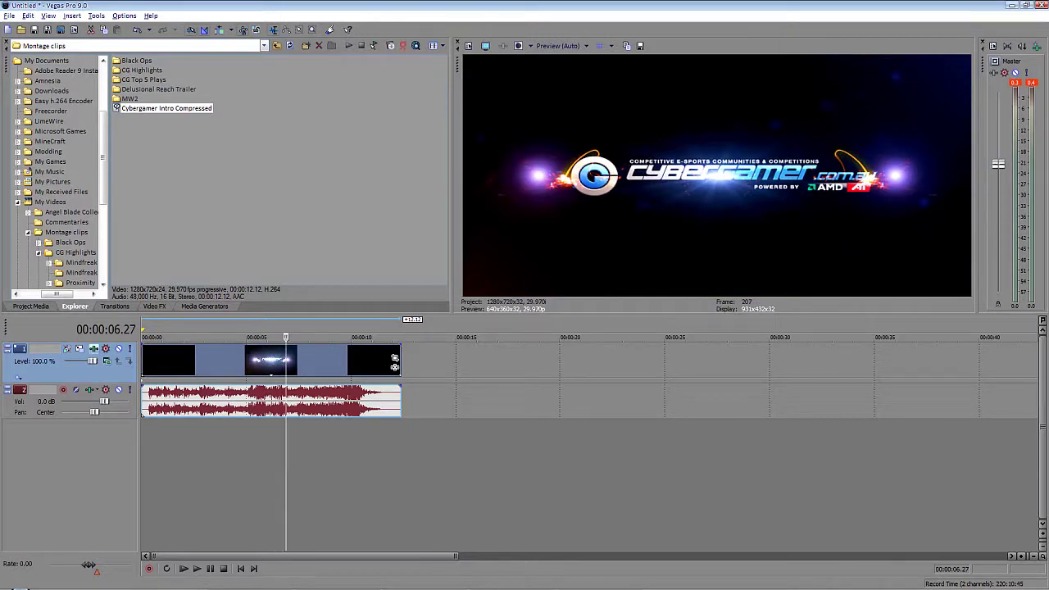
pyautogui.click(105, 348)
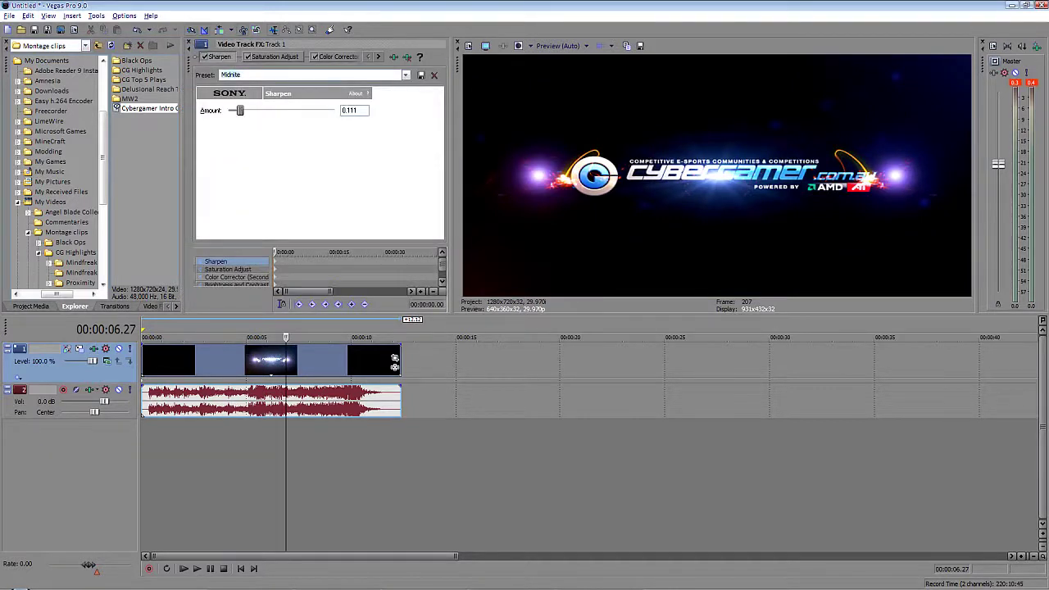
pyautogui.click(205, 57)
pyautogui.click(247, 56)
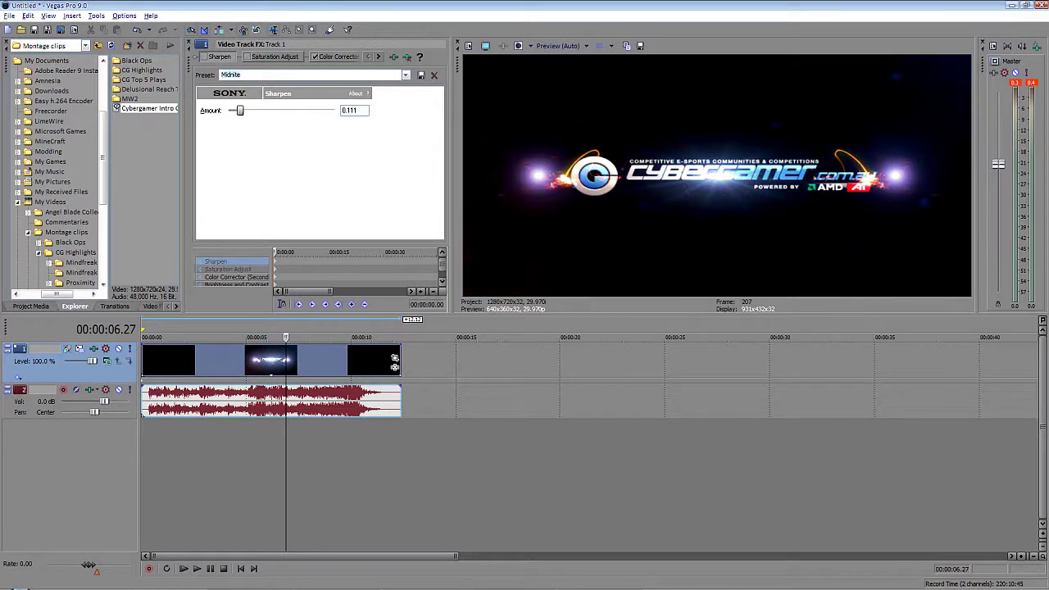
pyautogui.click(378, 56)
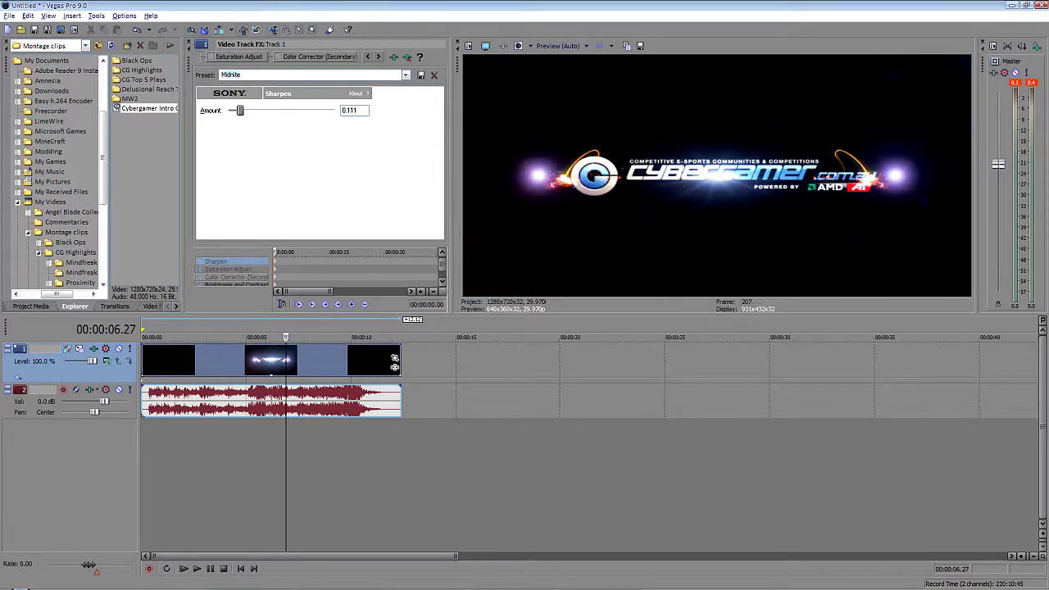
pyautogui.click(378, 57)
pyautogui.click(369, 57)
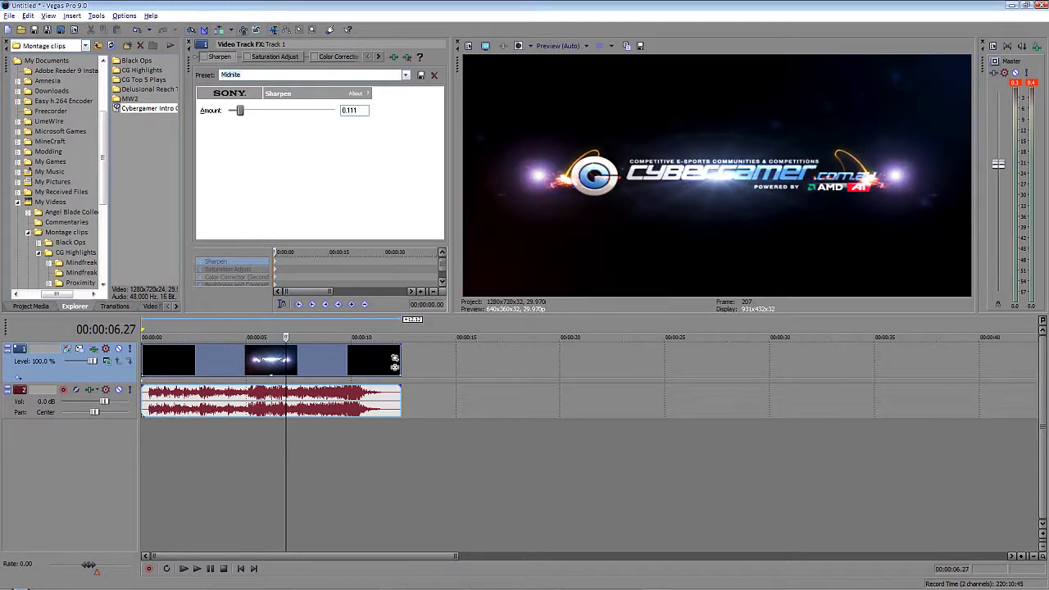
# Preview the intro with the track effects bypassed at several points, ending at 00:00:06.26
pyautogui.click(269, 361)
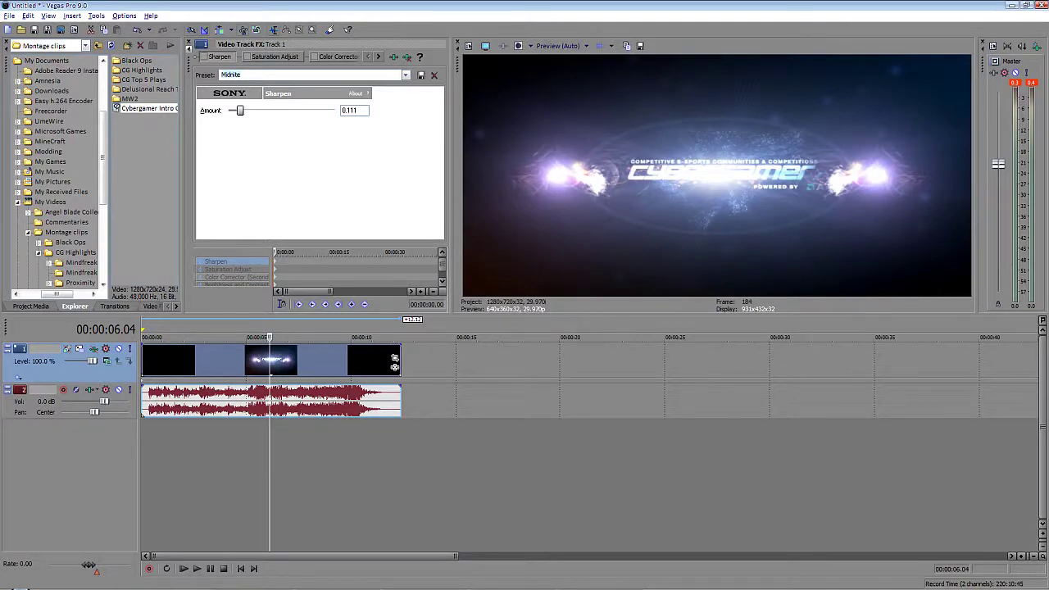
pyautogui.click(262, 360)
pyautogui.click(285, 337)
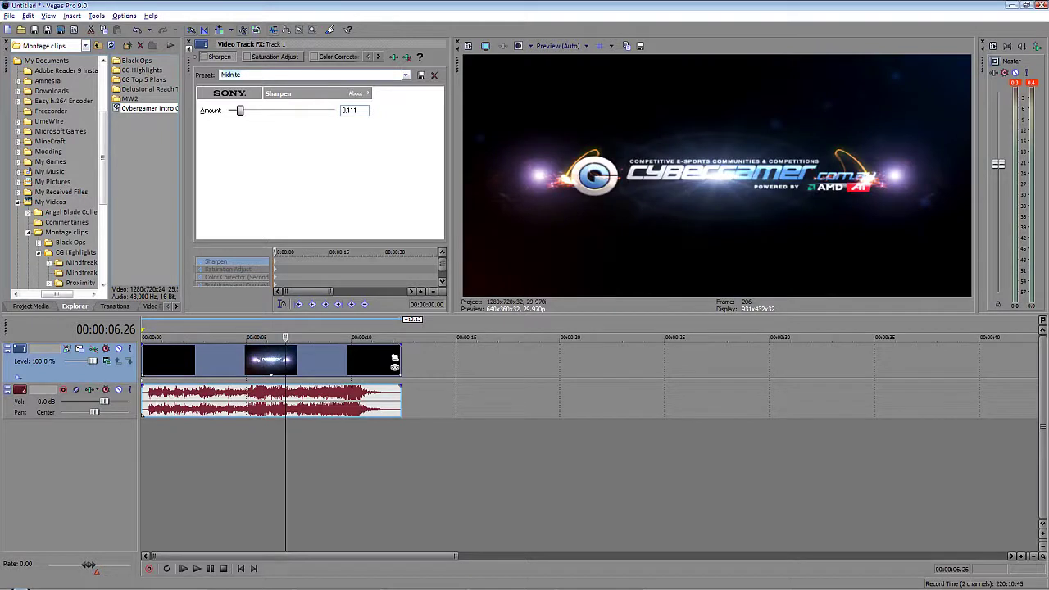
# Review the video track's effect chain from Sharpen through Brightness and Contrast, and close the track effects window
pyautogui.click(379, 56)
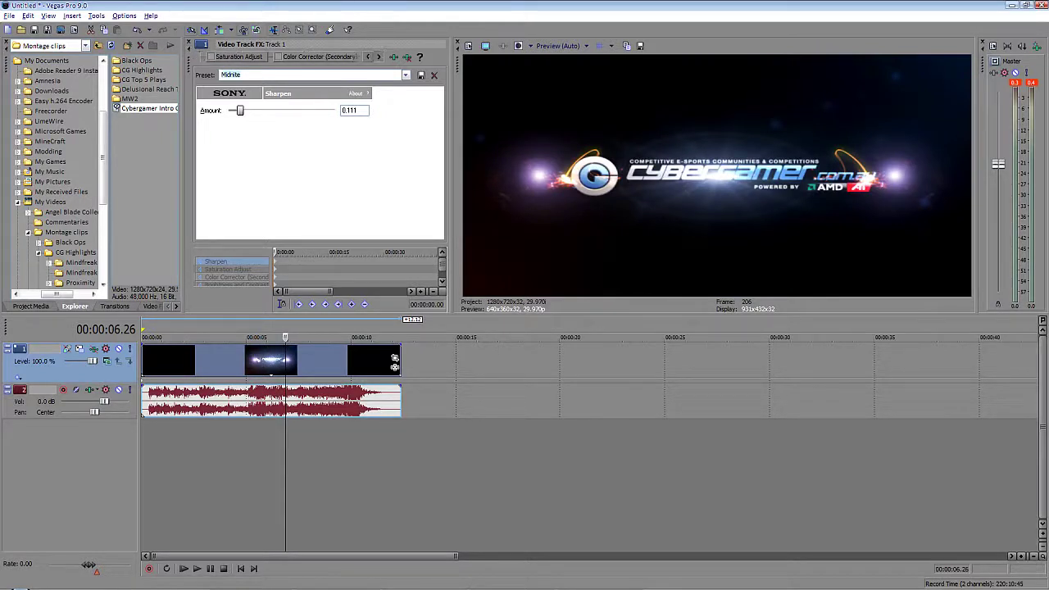
pyautogui.click(378, 56)
pyautogui.click(379, 56)
pyautogui.click(368, 56)
pyautogui.click(368, 57)
pyautogui.click(369, 57)
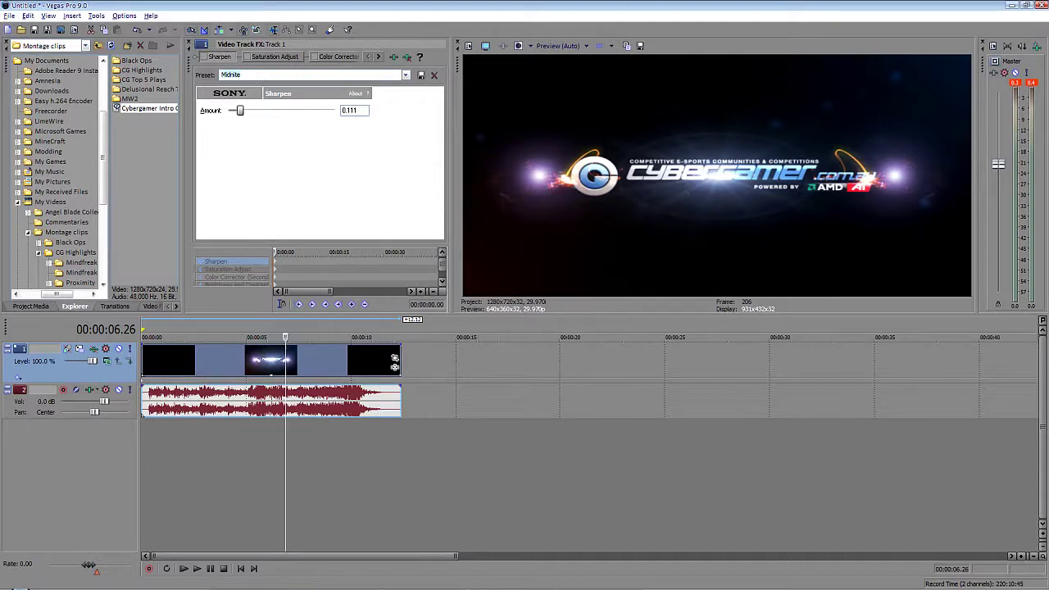
pyautogui.click(378, 57)
pyautogui.click(378, 56)
pyautogui.click(378, 56)
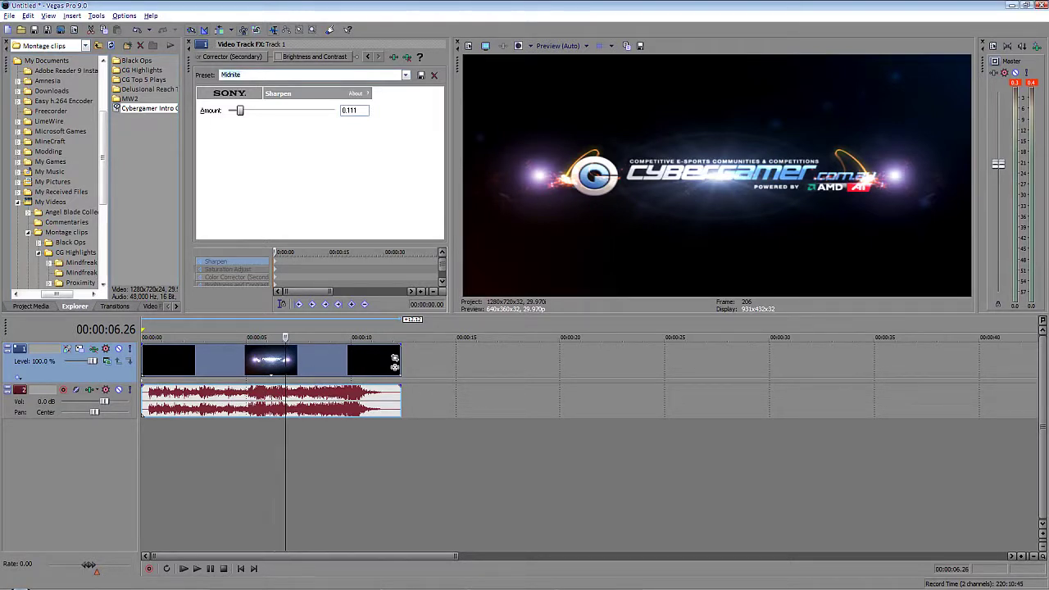
pyautogui.click(189, 42)
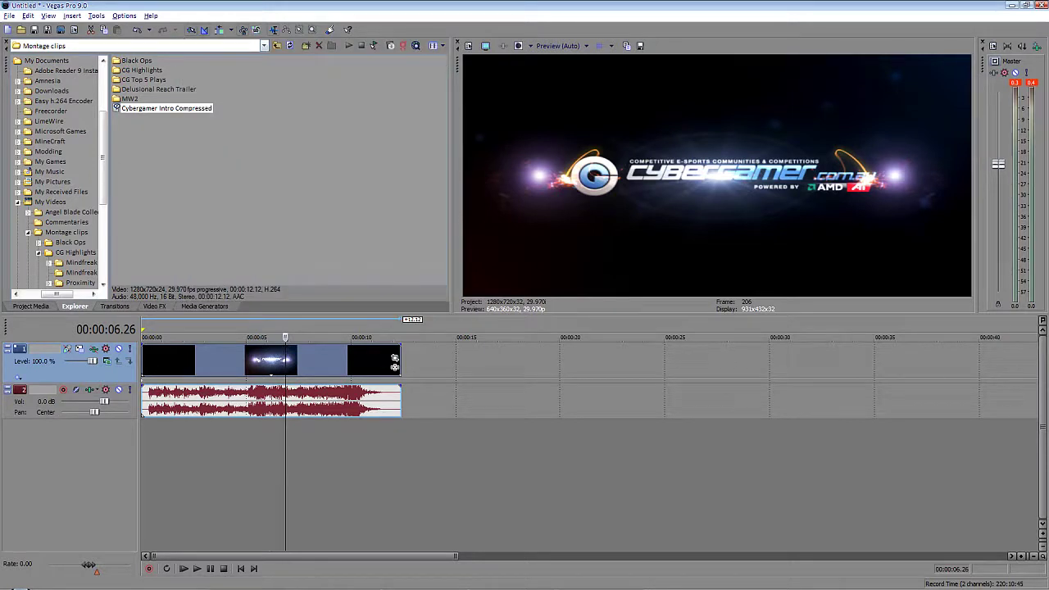
# In the plug-in chooser for video track 1, pick out Sony Sharpen, Saturation Adjust, Color Corrector (Secondary) and Brightness and Contrast, and leave the chooser
pyautogui.click(93, 349)
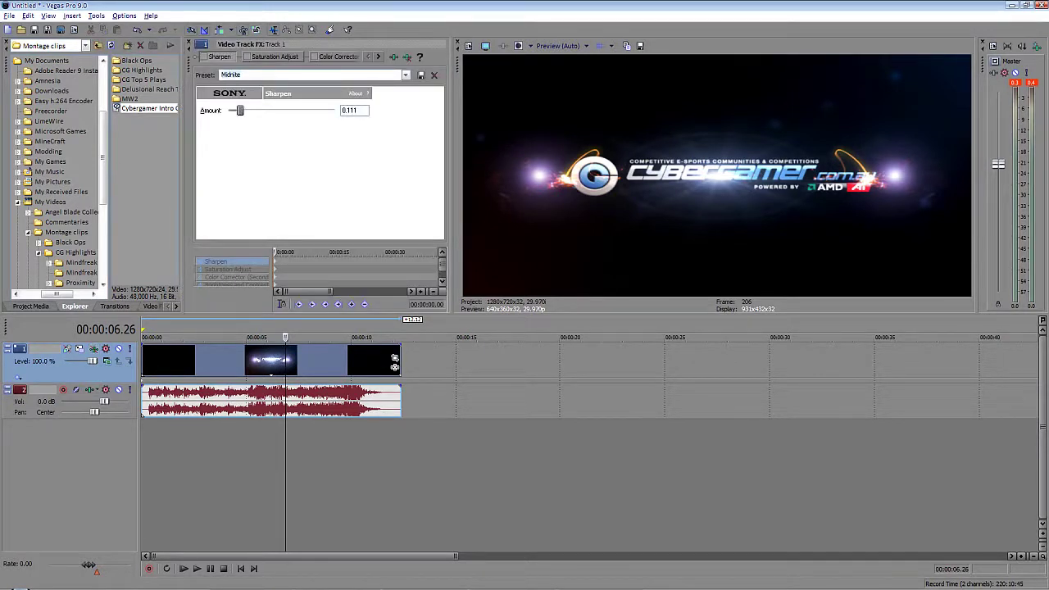
pyautogui.click(407, 57)
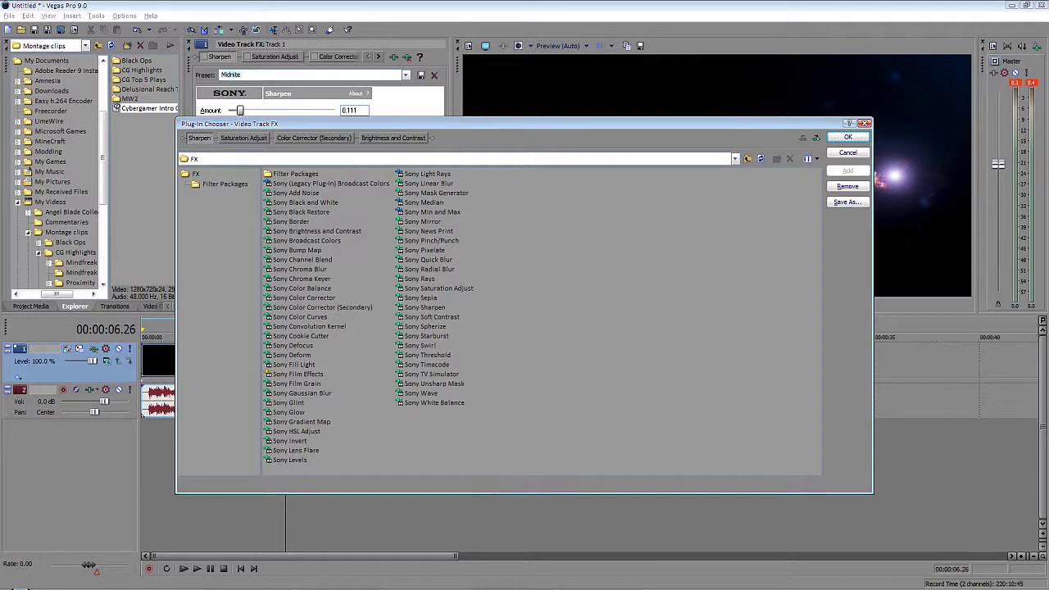
pyautogui.click(425, 308)
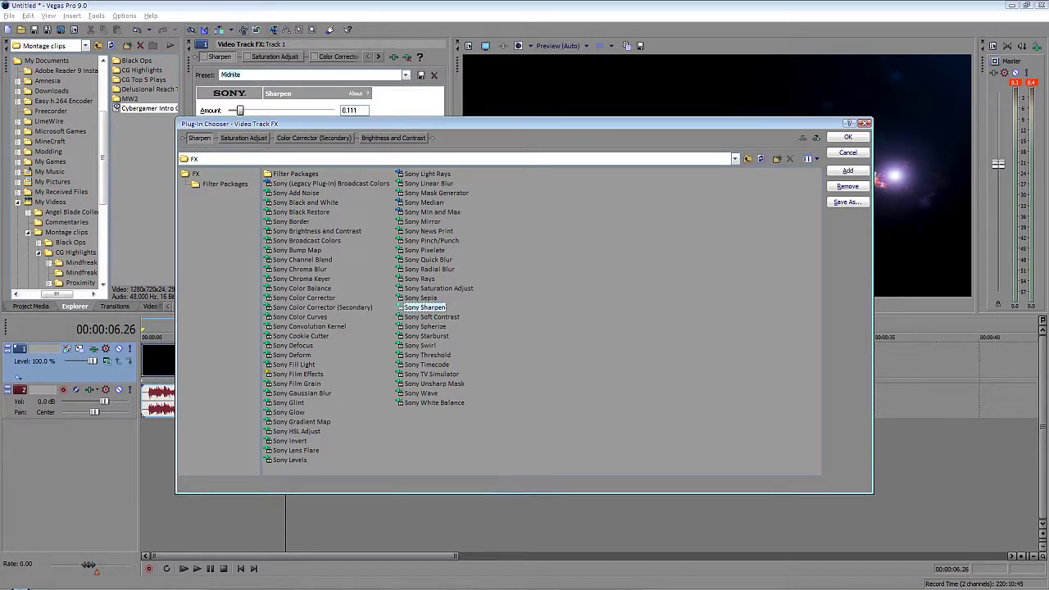
pyautogui.keyDown('ctrl'); pyautogui.click(439, 288); pyautogui.keyUp('ctrl')
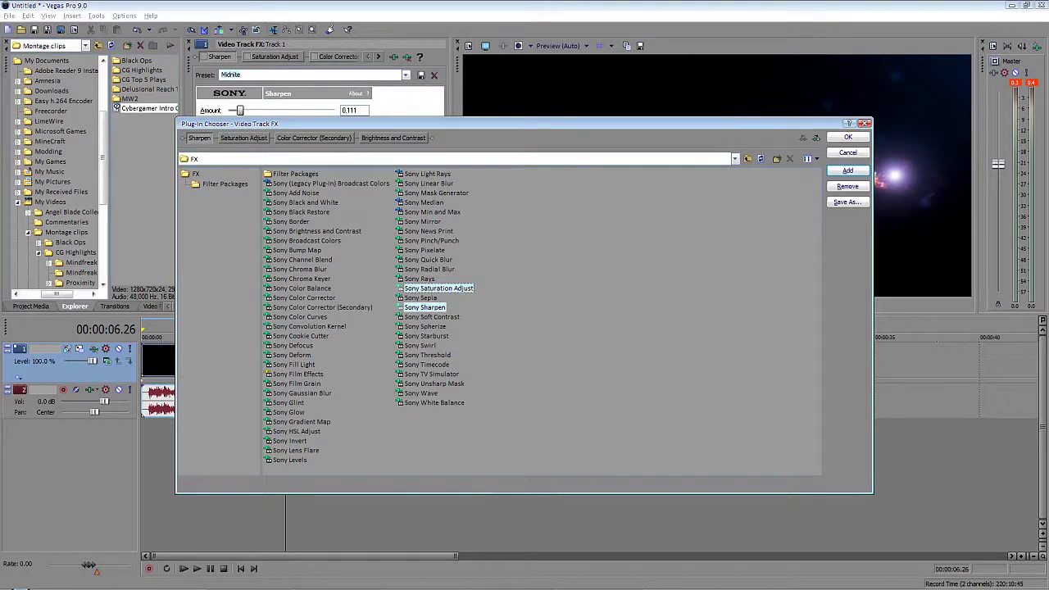
pyautogui.keyDown('ctrl'); pyautogui.click(323, 307); pyautogui.keyUp('ctrl')
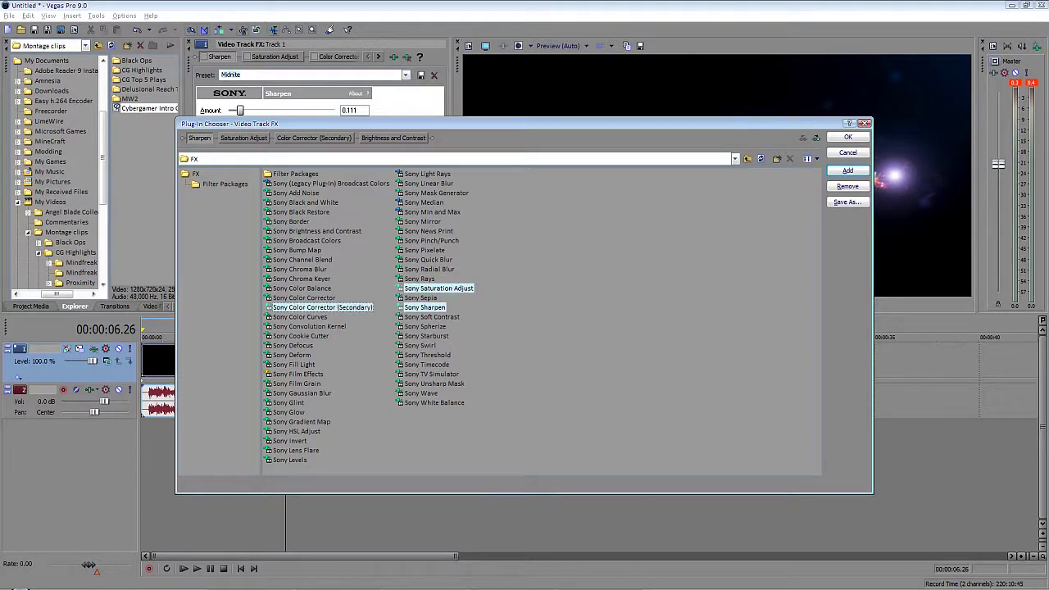
pyautogui.keyDown('ctrl'); pyautogui.click(316, 231); pyautogui.keyUp('ctrl')
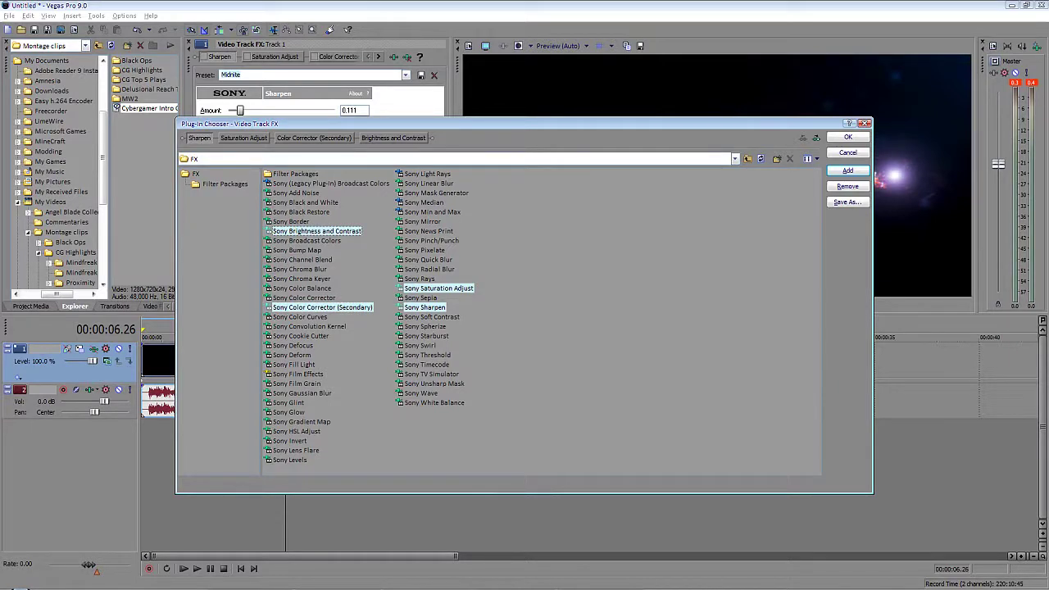
pyautogui.press('Return')
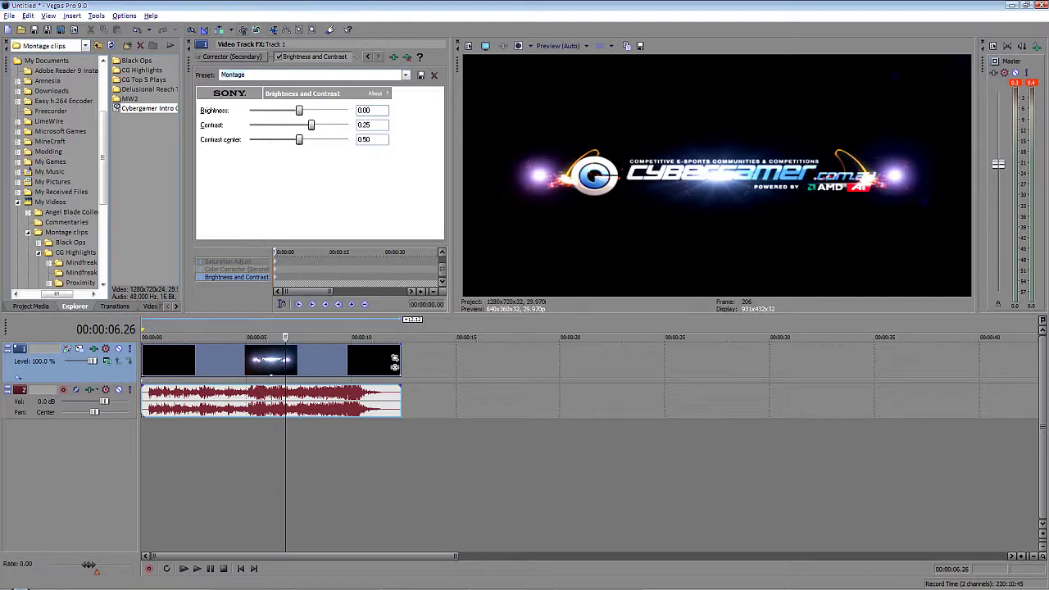
# Enable the Brightness and Contrast and Color Corrector (Secondary) effects on video track 1, comparing the preview and reviewing the color corrector settings
pyautogui.click(279, 56)
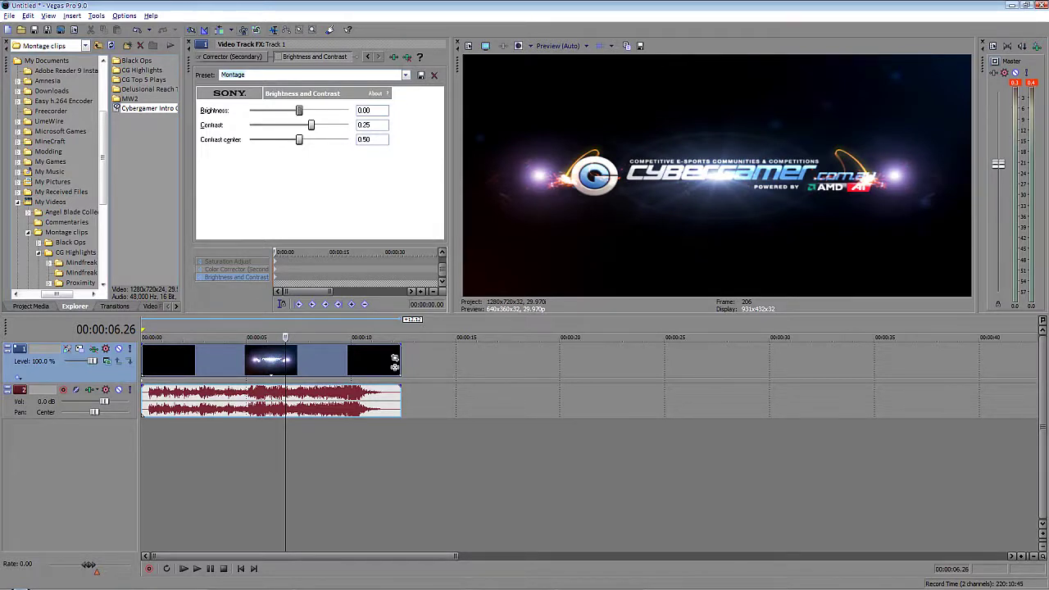
pyautogui.click(278, 56)
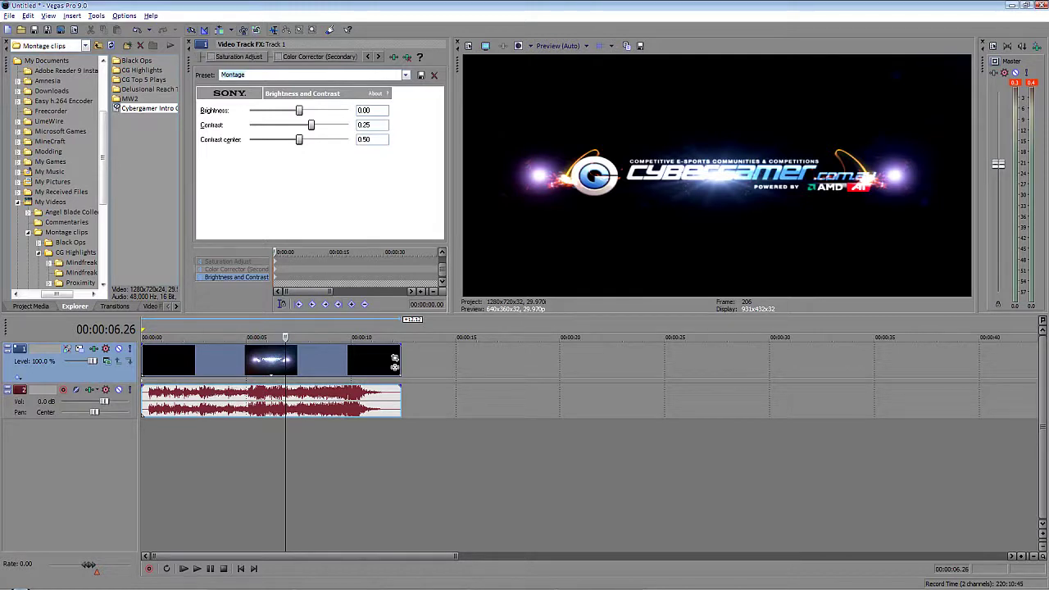
pyautogui.click(319, 56)
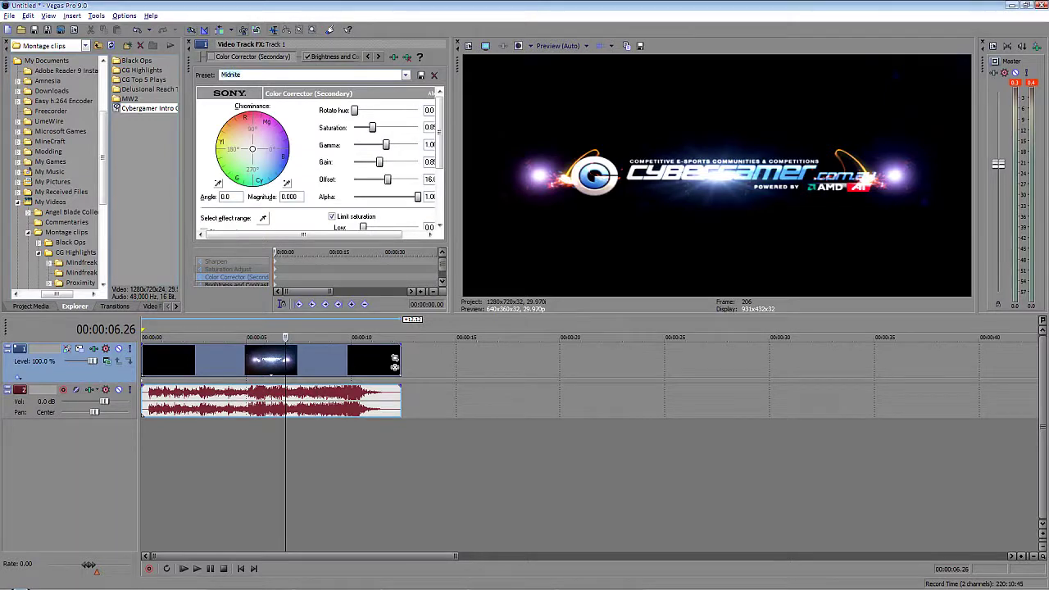
pyautogui.scroll(-4, 320, 160)
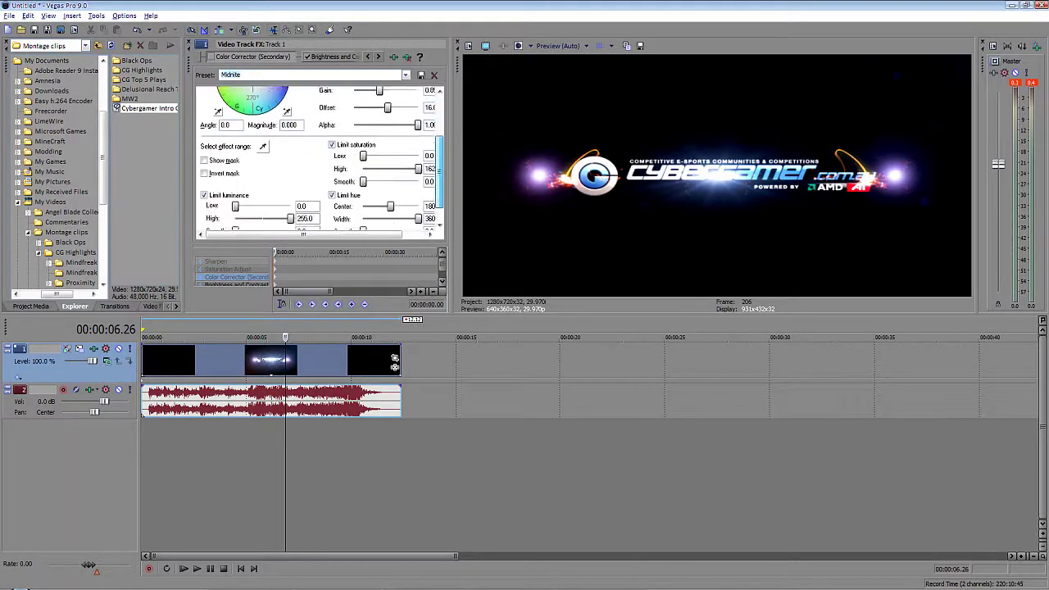
pyautogui.scroll(4, 320, 160)
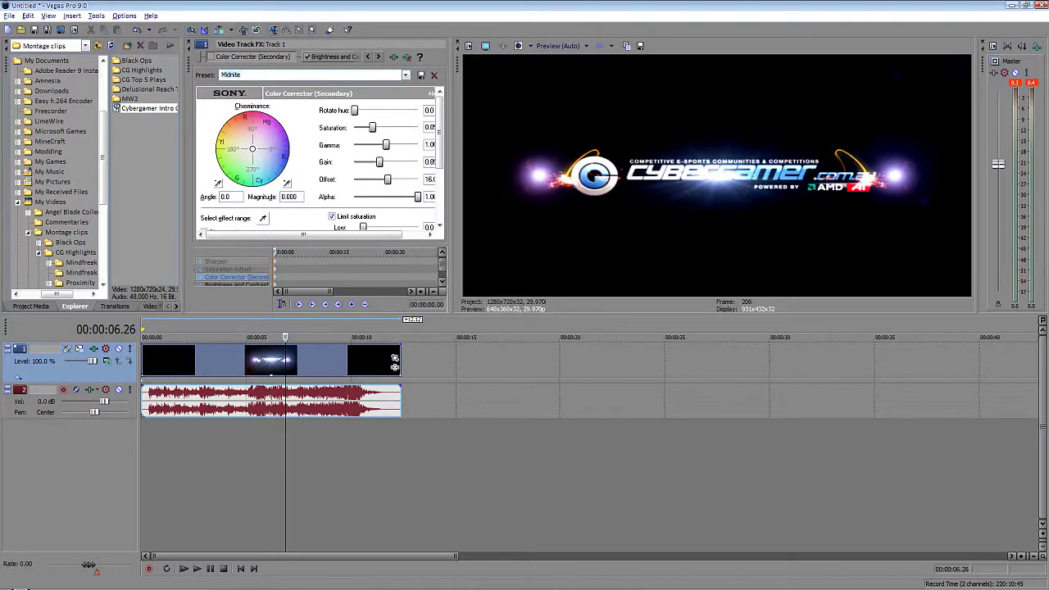
pyautogui.moveTo(303, 234); pyautogui.dragTo(326, 234)
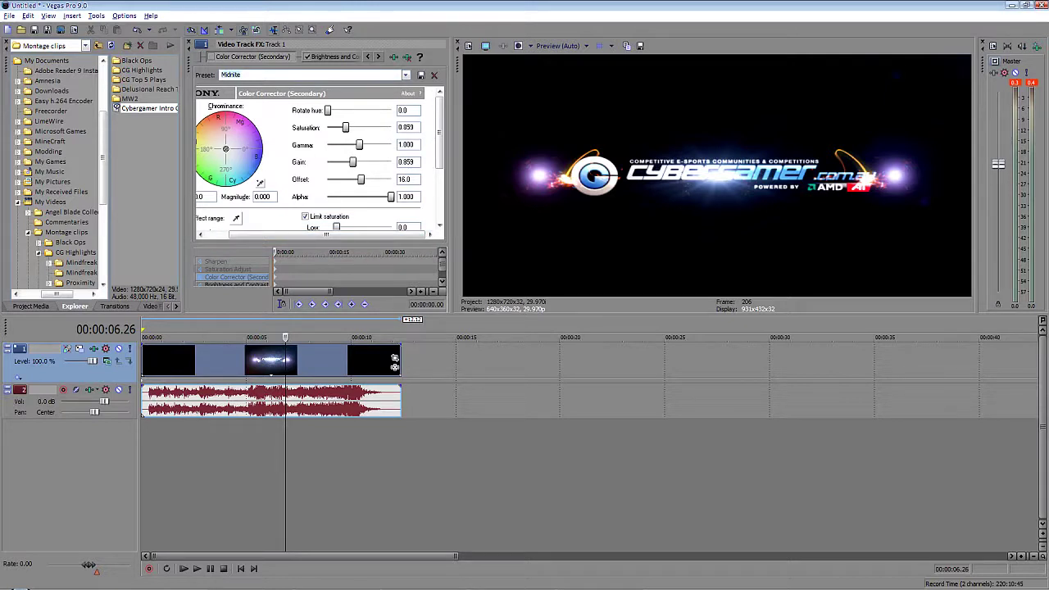
pyautogui.hotkey('ctrl', 'z')
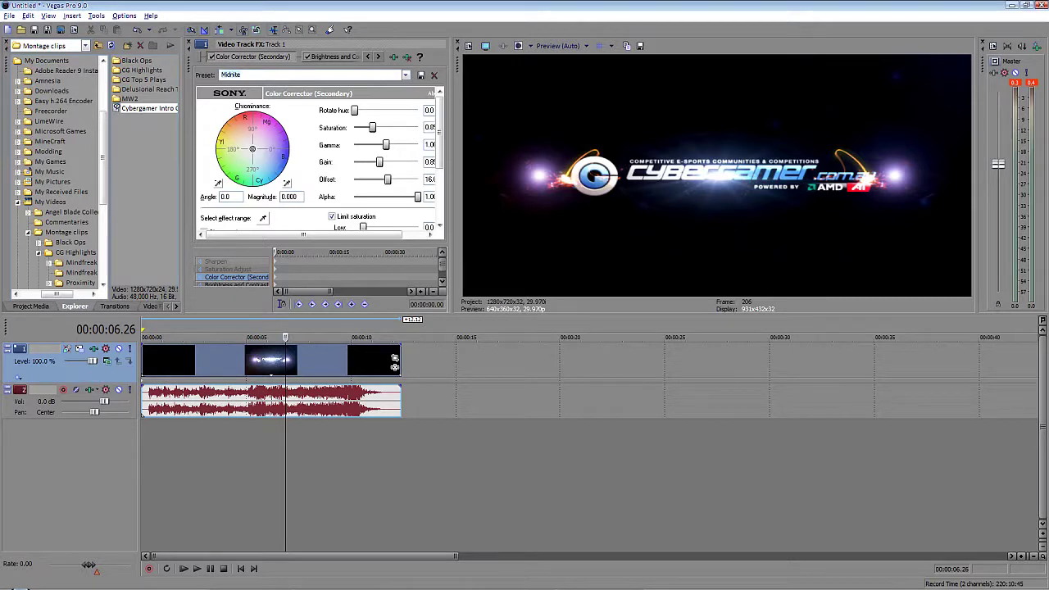
# Enable the Saturation Adjust and Sharpen effects on video track 1 and close the track effects window
pyautogui.click(367, 57)
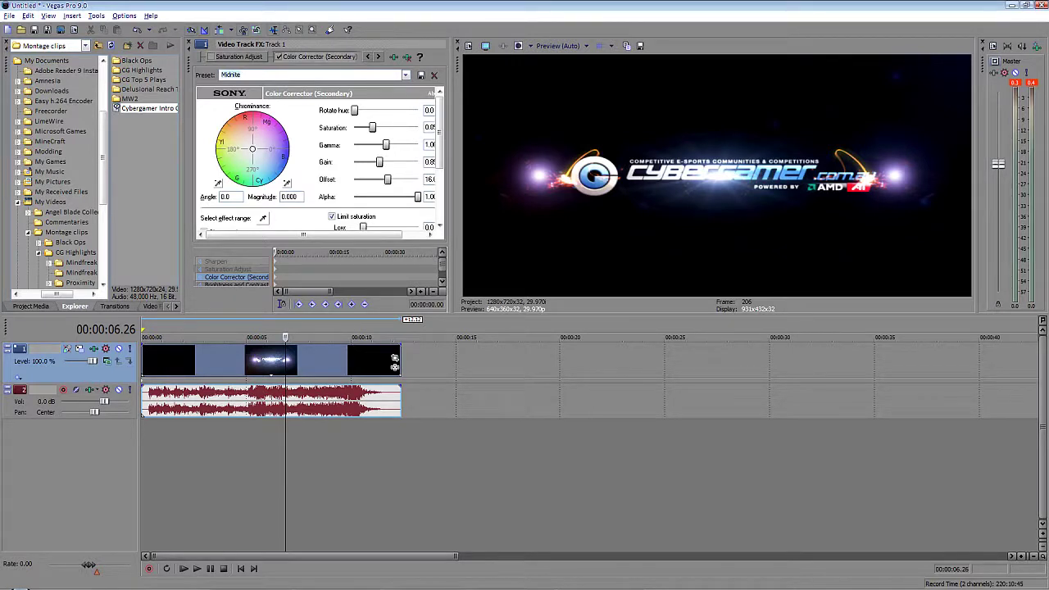
pyautogui.click(238, 56)
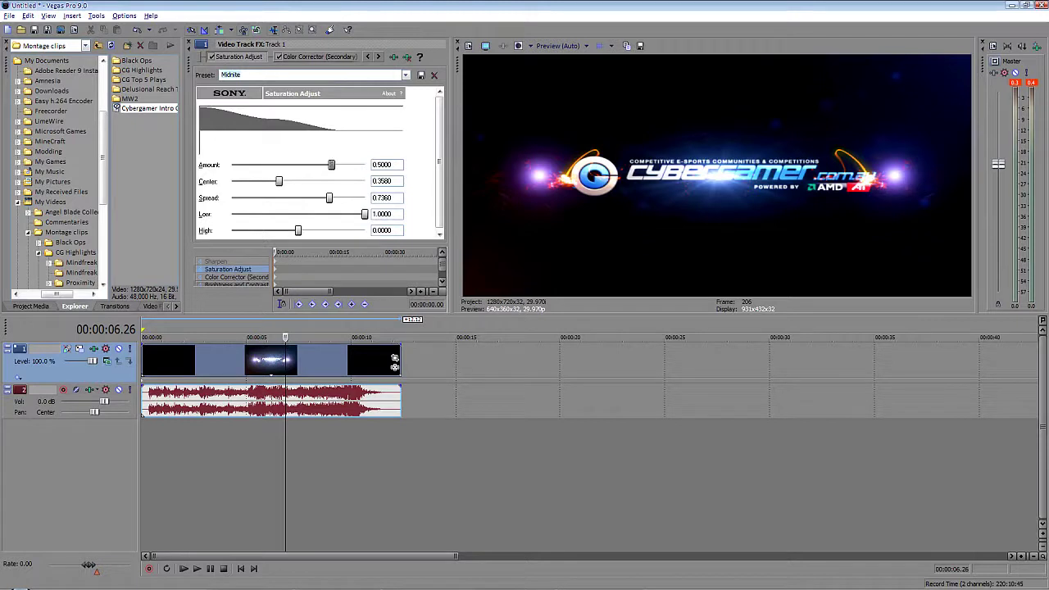
pyautogui.click(367, 56)
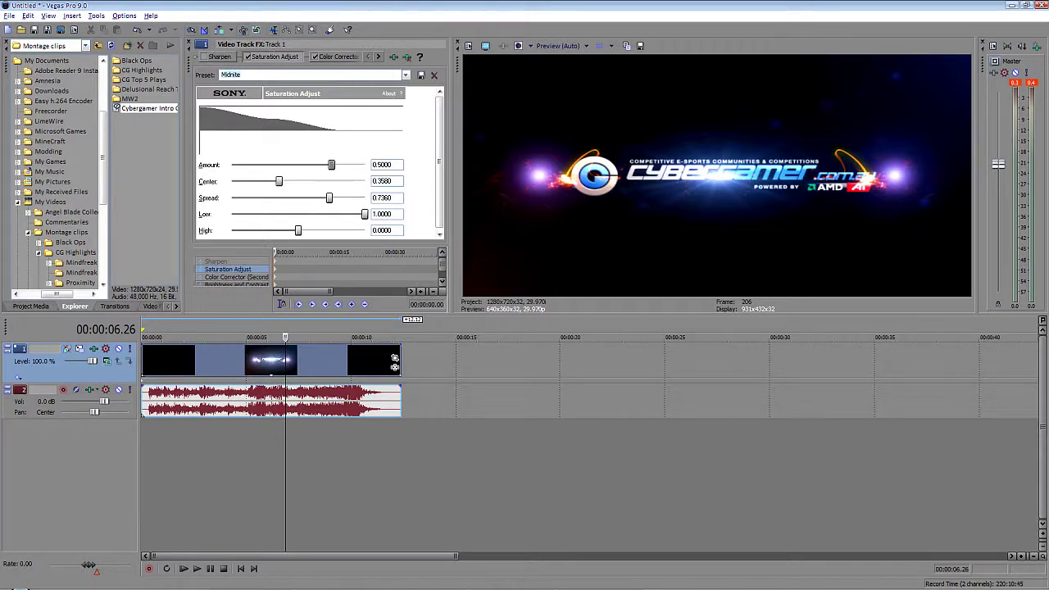
pyautogui.click(219, 57)
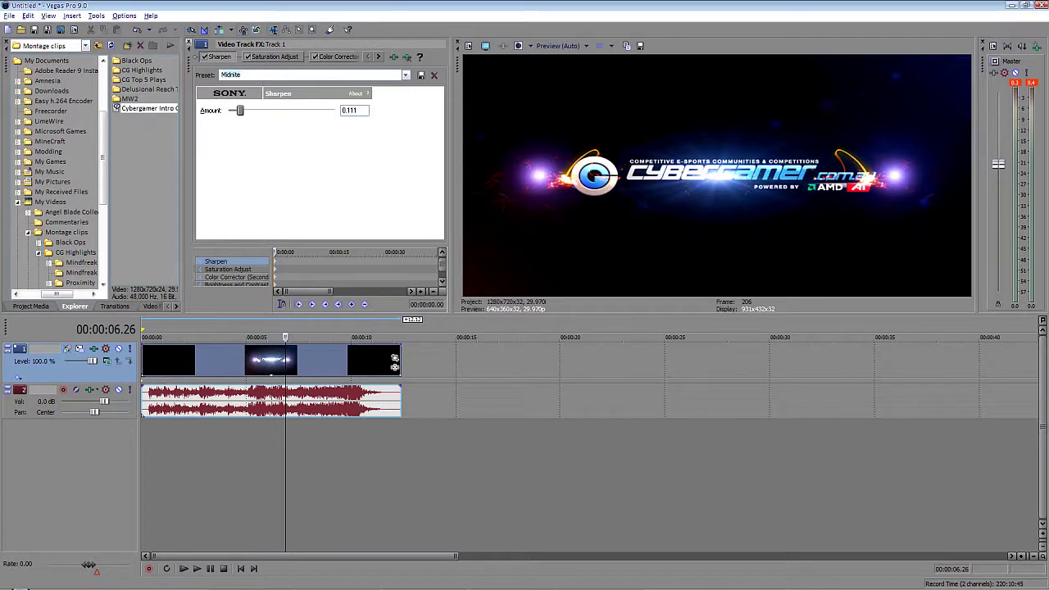
pyautogui.click(189, 43)
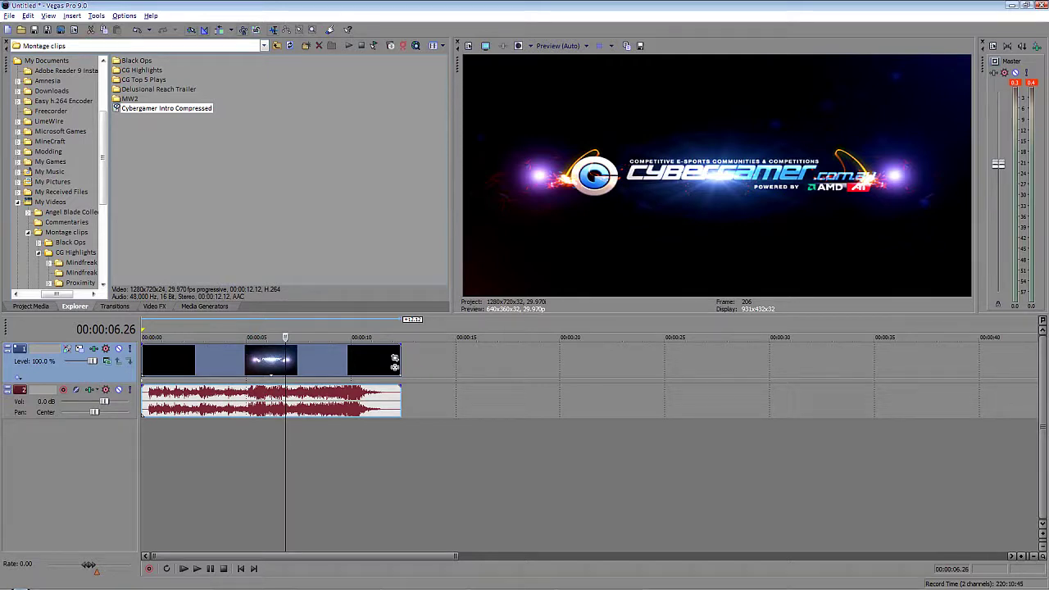
# Check the intro video event's aspect ratio and resample switches in its properties and close the dialog
pyautogui.rightClick(369, 357)
pyautogui.click(397, 348)
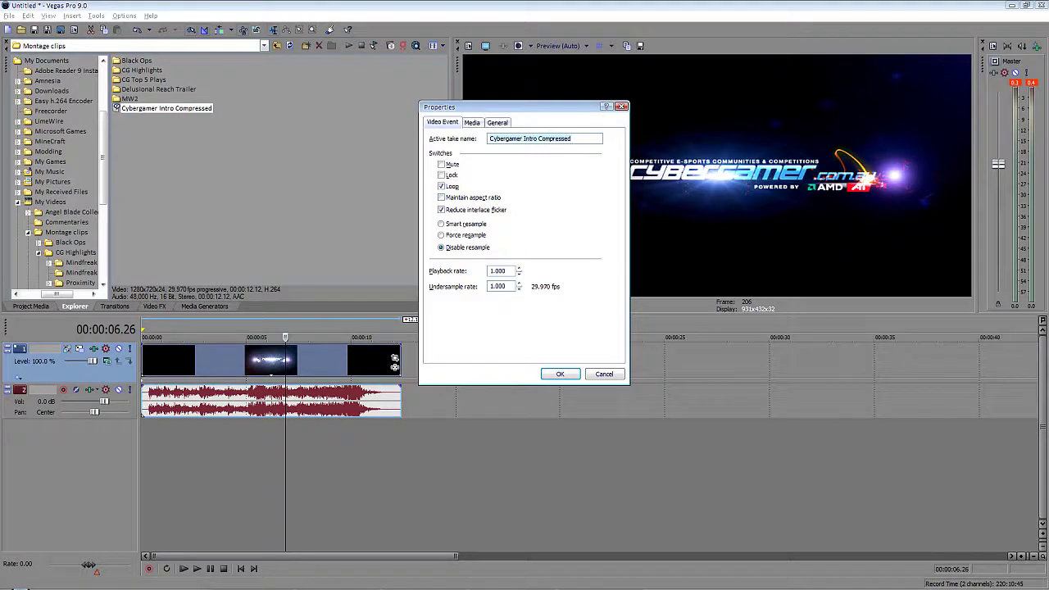
pyautogui.click(560, 374)
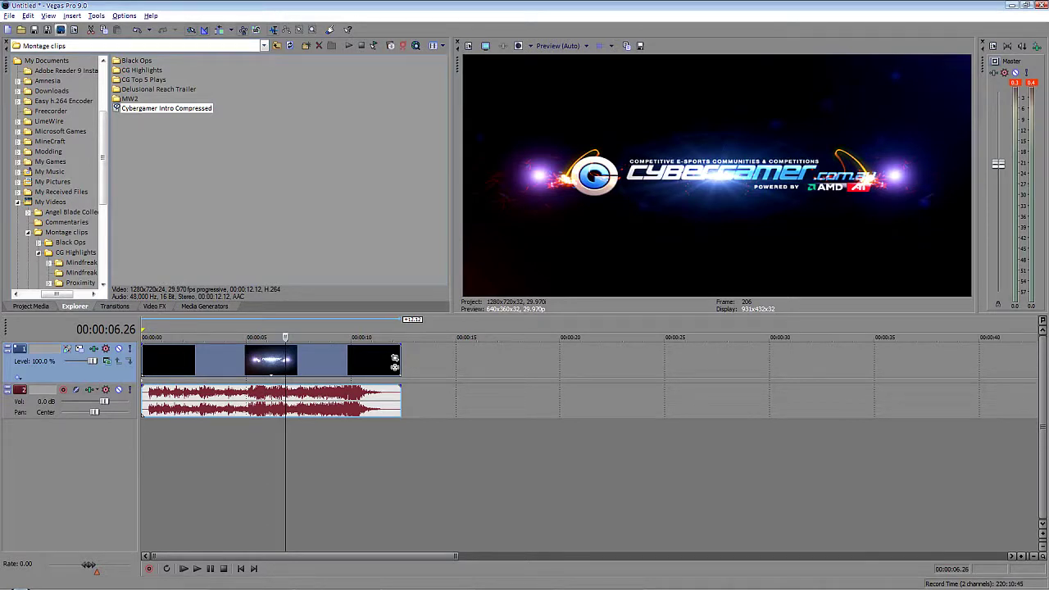
# Start rendering the project to the Montages folder with the file name hsdfhsdfhsdfh
pyautogui.click(9, 15)
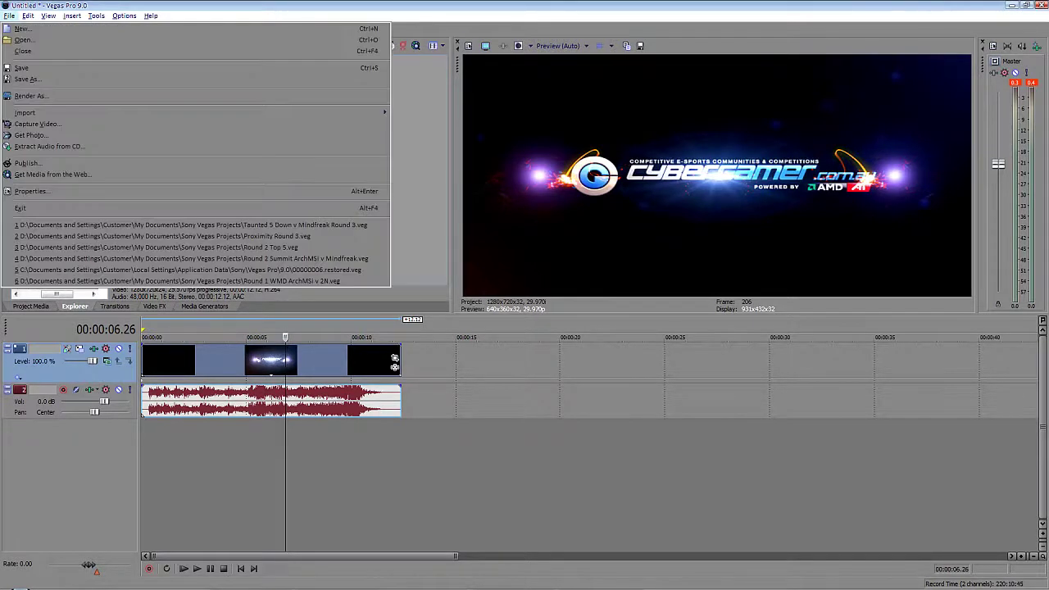
pyautogui.click(31, 96)
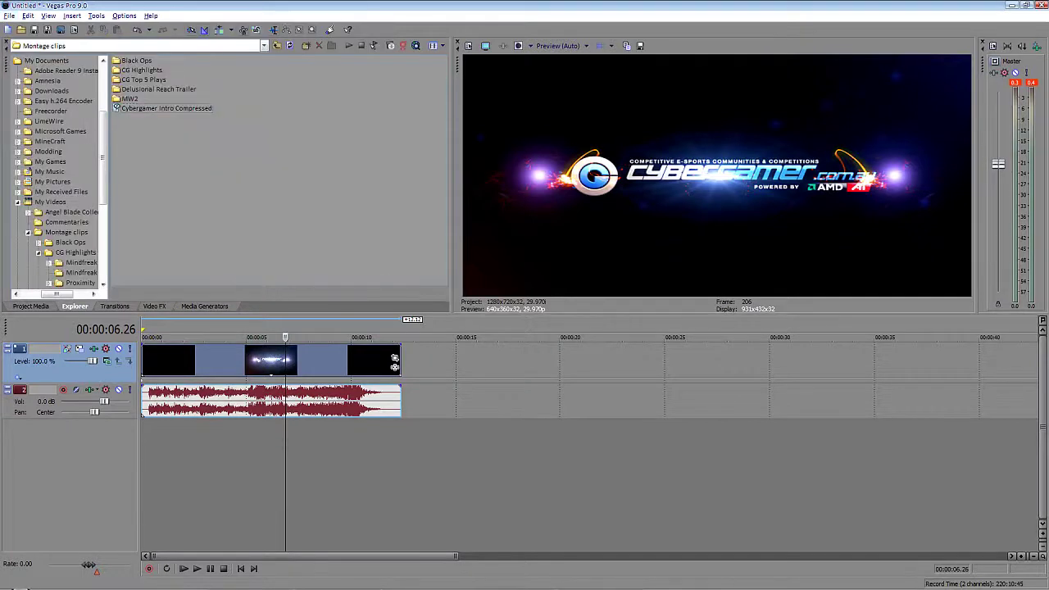
pyautogui.click(61, 29)
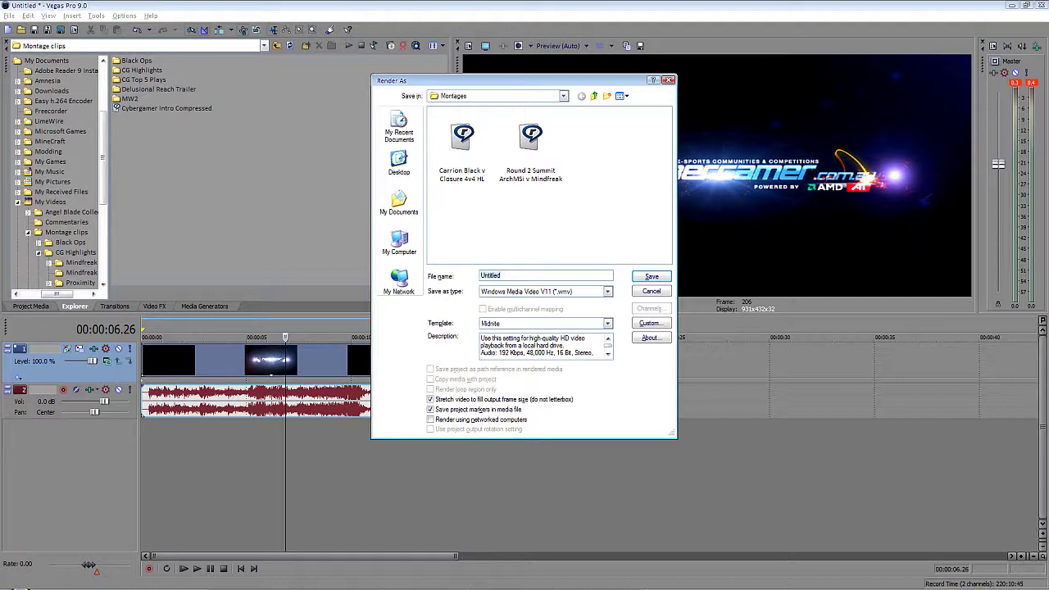
pyautogui.write('hsdfhsdfhsdfh')
# Look through the available render file types and templates, keeping Windows Media Video V11 (*.wmv) and the Midnite template
pyautogui.click(608, 291)
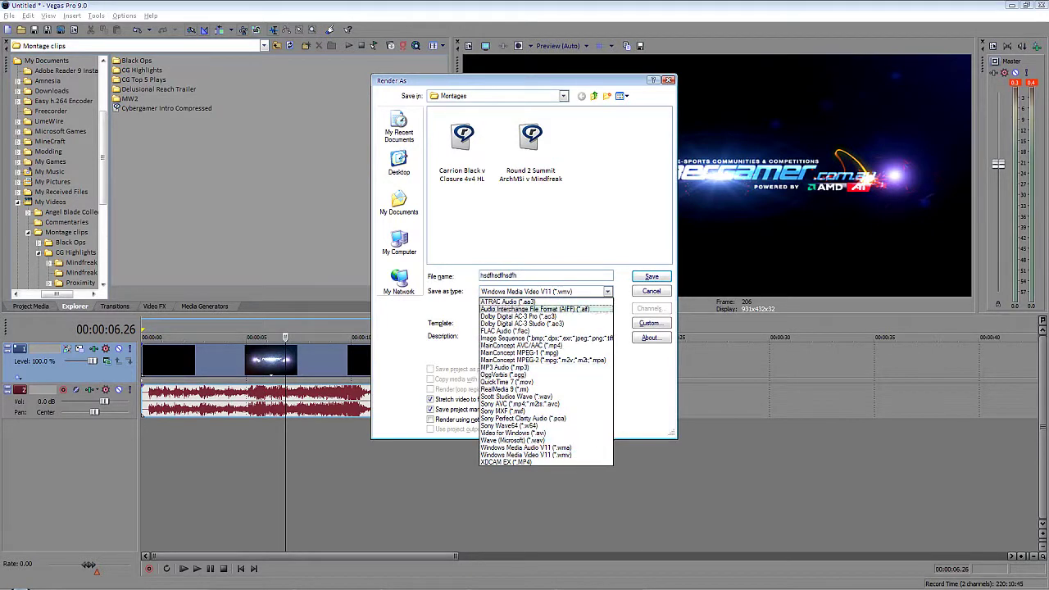
pyautogui.press('Escape')
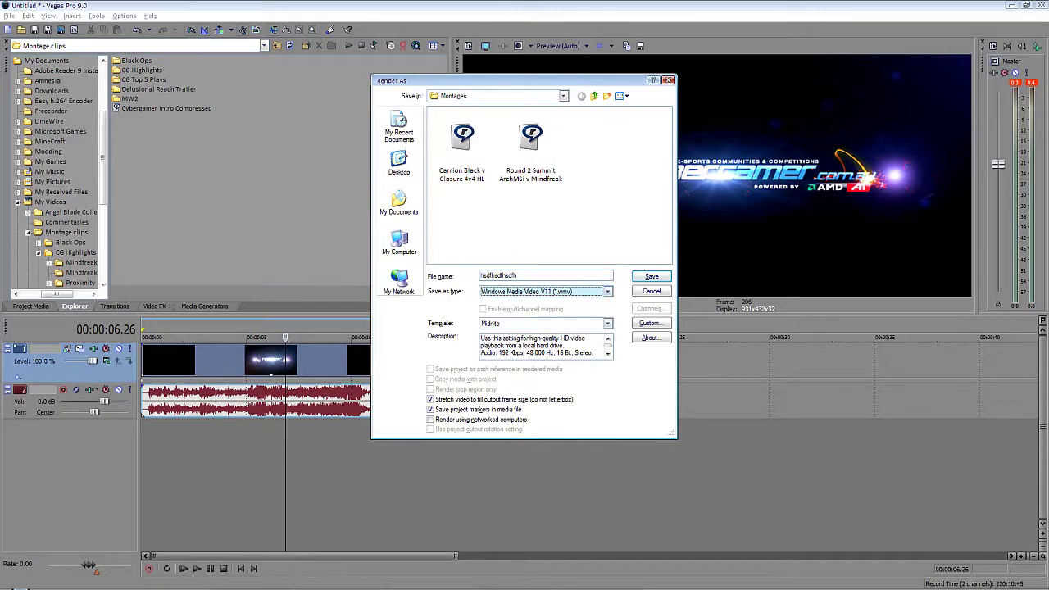
pyautogui.click(607, 323)
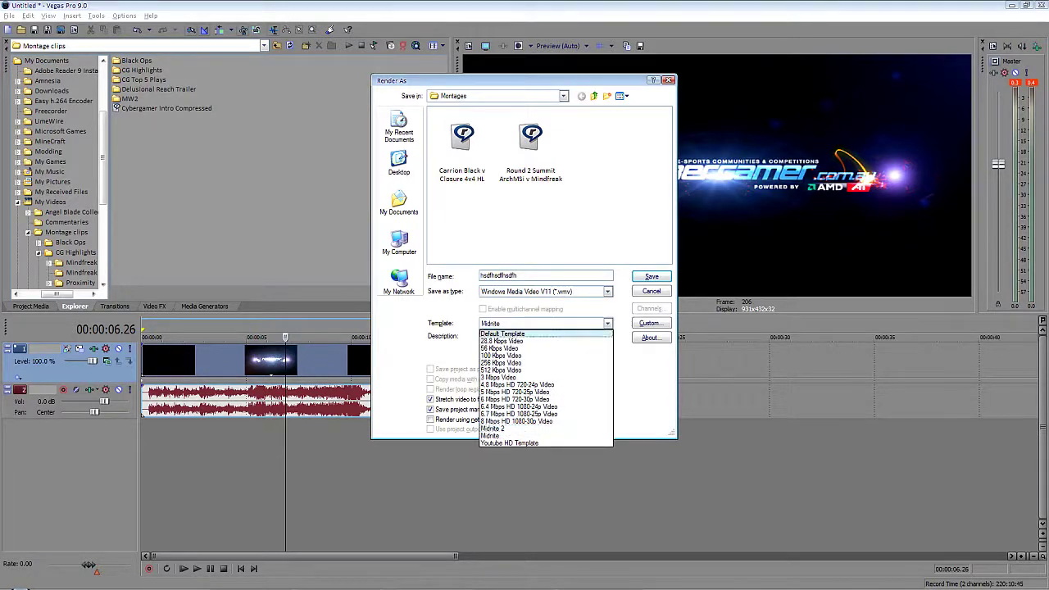
pyautogui.press('Escape')
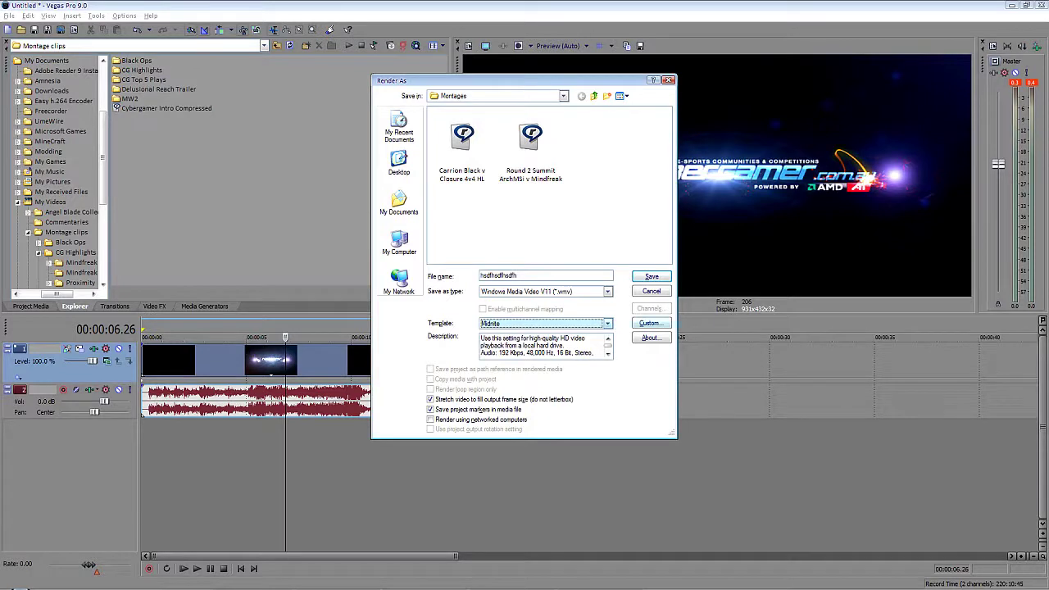
# Review the Midnite template's custom audio, video, bit rate, index/summary and project settings
pyautogui.click(651, 323)
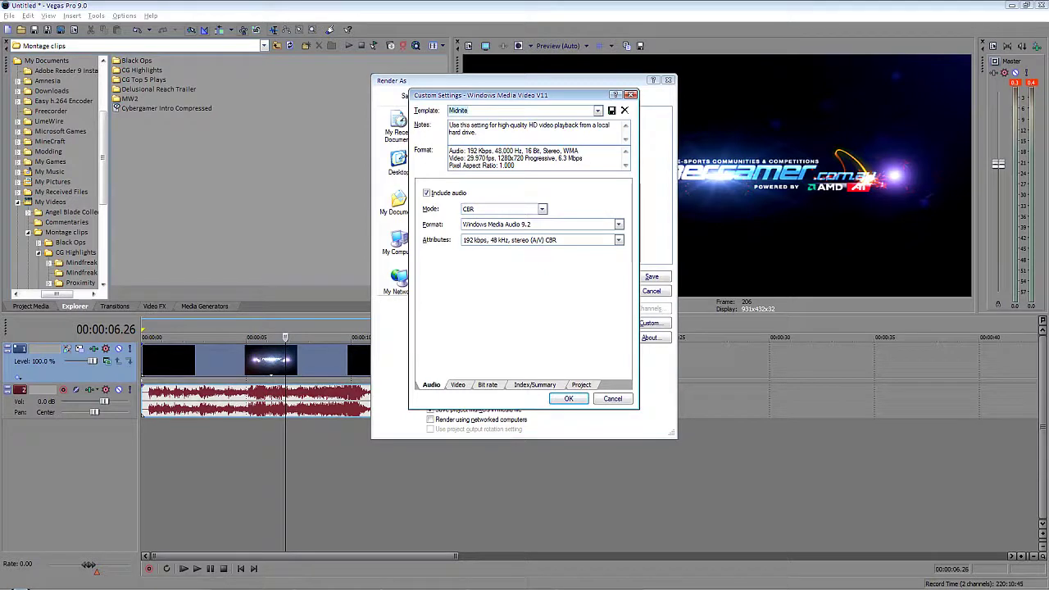
pyautogui.click(457, 384)
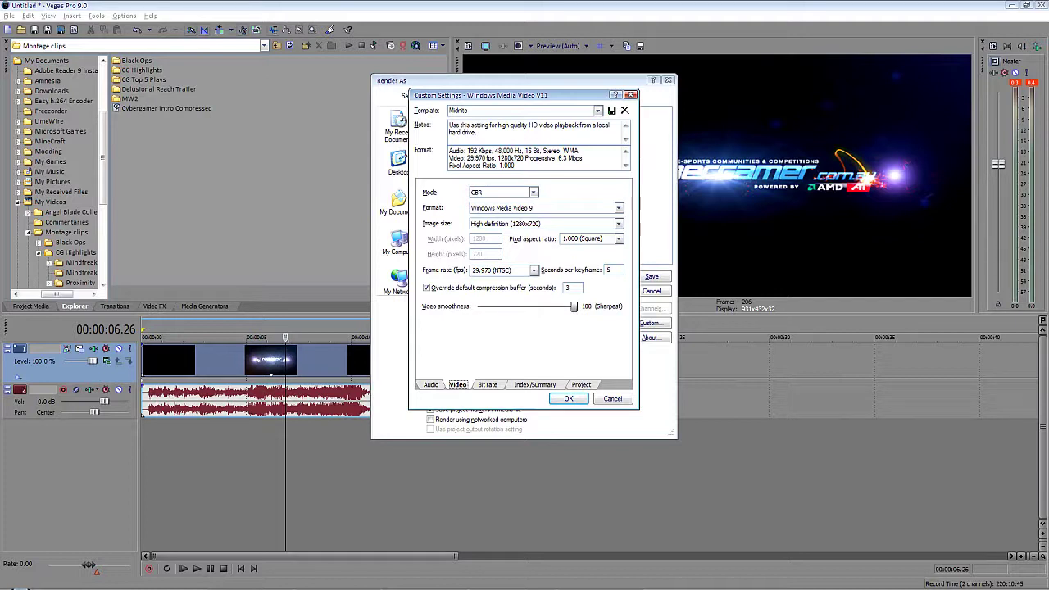
pyautogui.moveTo(574, 306)
pyautogui.mouseDown()
pyautogui.moveTo(557, 307)
pyautogui.moveTo(574, 306)
pyautogui.mouseUp()
pyautogui.click(488, 384)
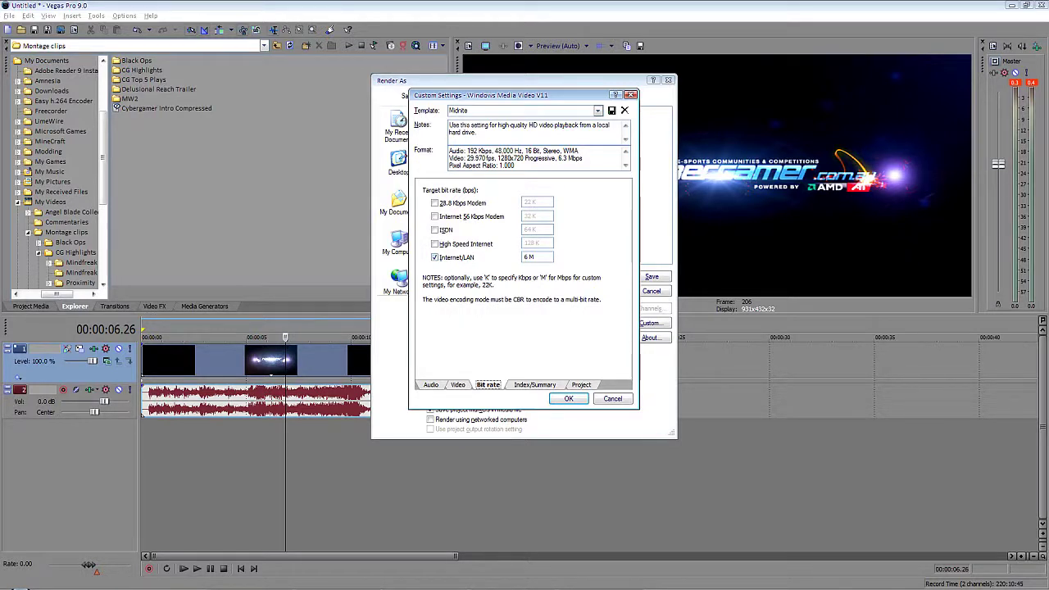
pyautogui.click(535, 257)
pyautogui.click(535, 384)
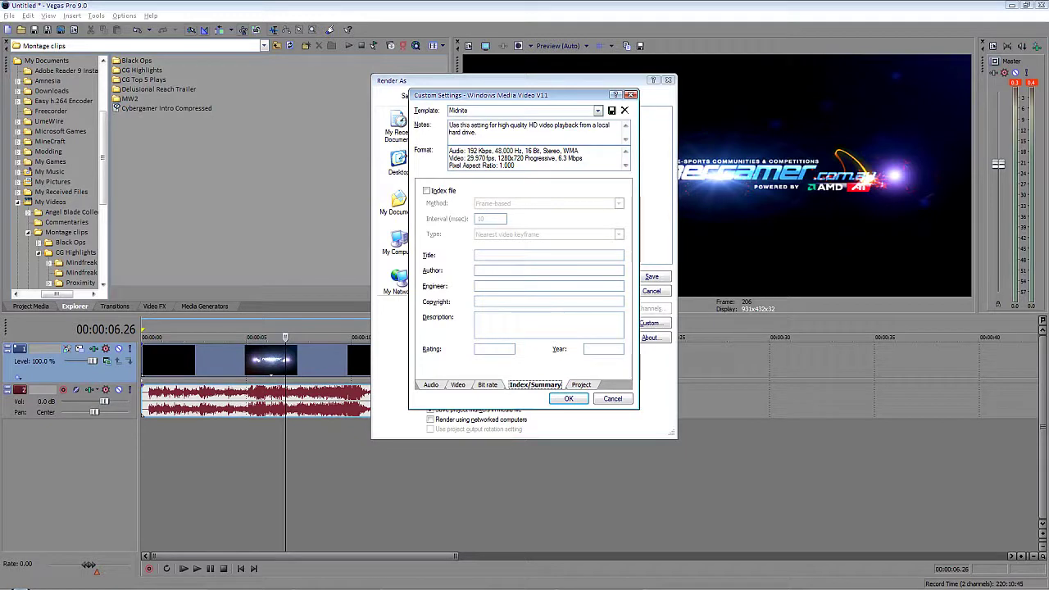
pyautogui.click(582, 385)
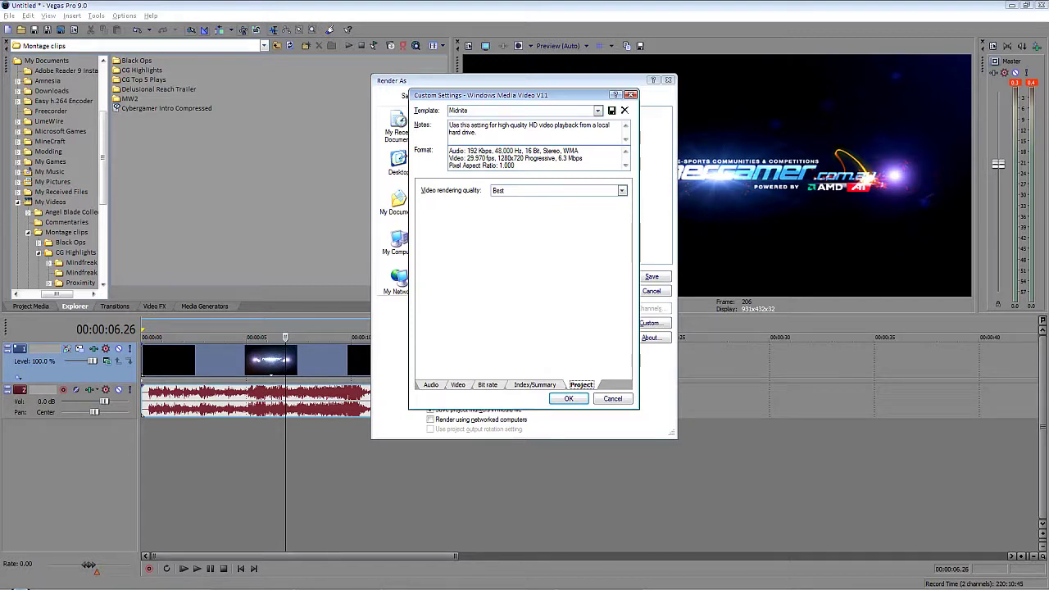
# Set the video rendering quality to Best and accept the custom settings for the Midnite template
pyautogui.click(622, 190)
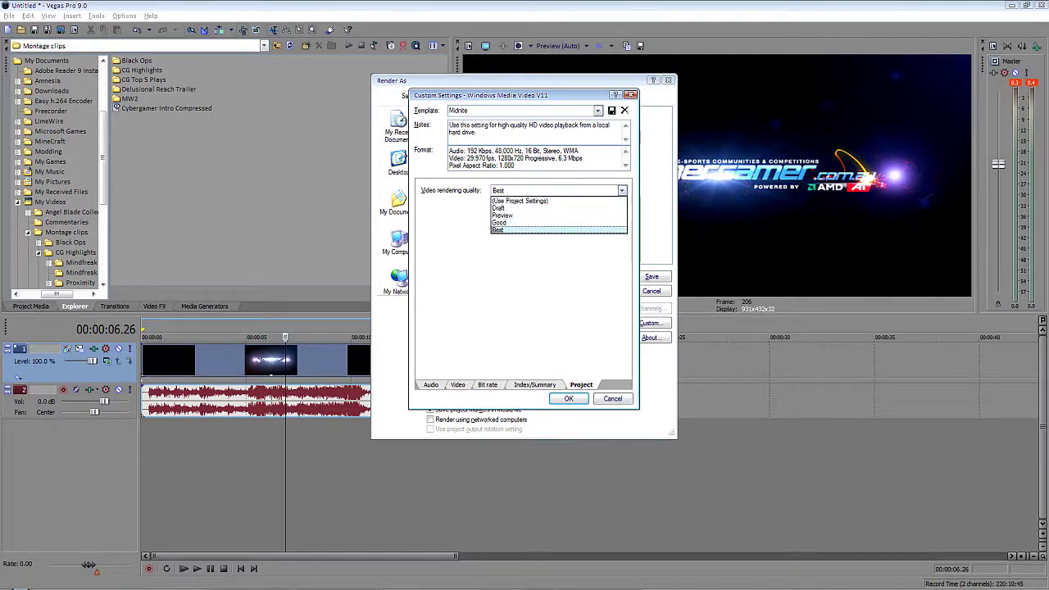
pyautogui.press('Return')
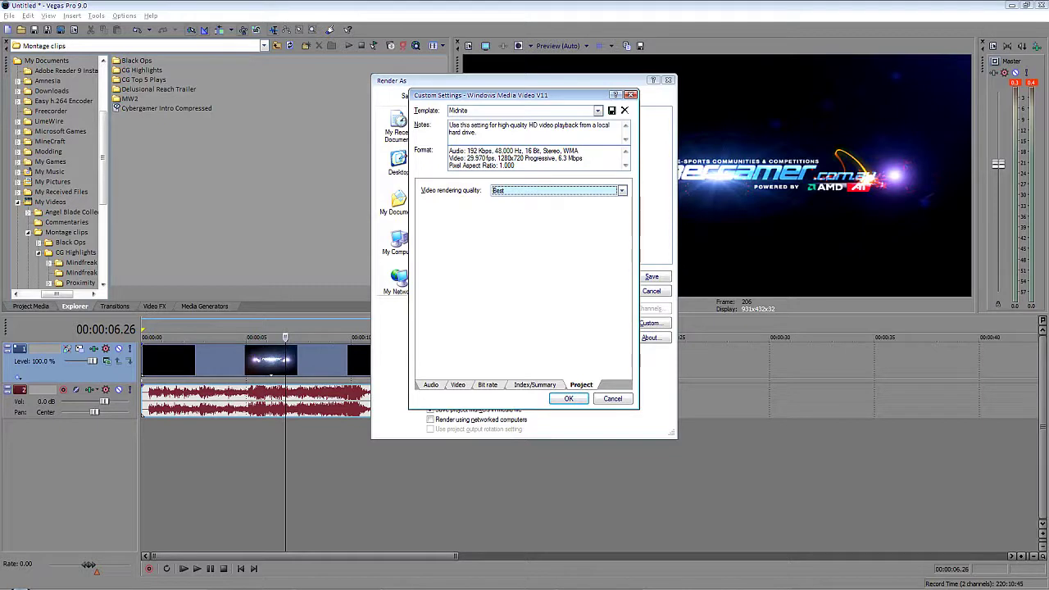
pyautogui.click(458, 110)
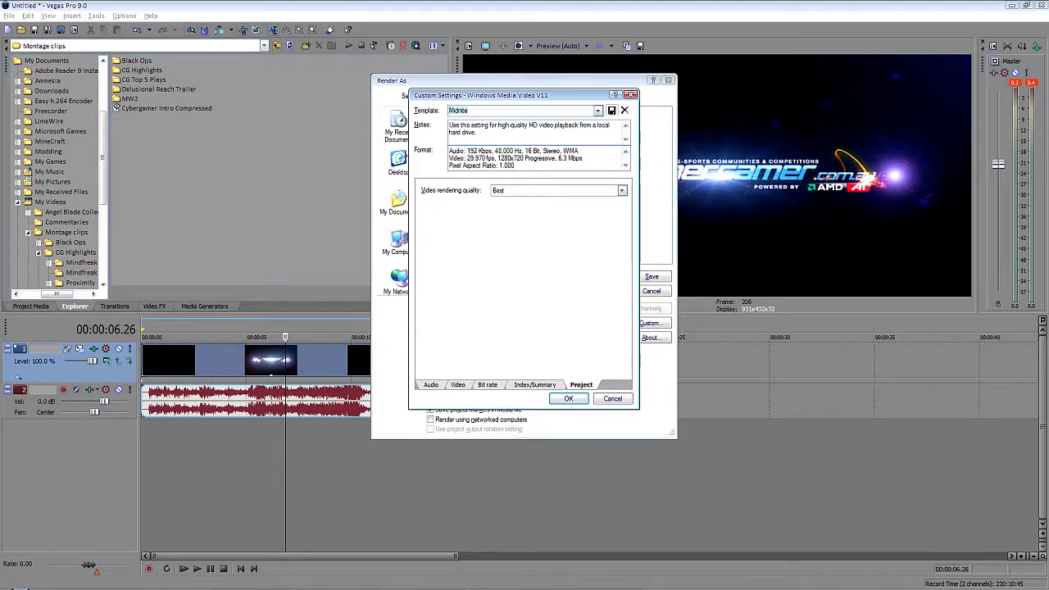
pyautogui.click(569, 398)
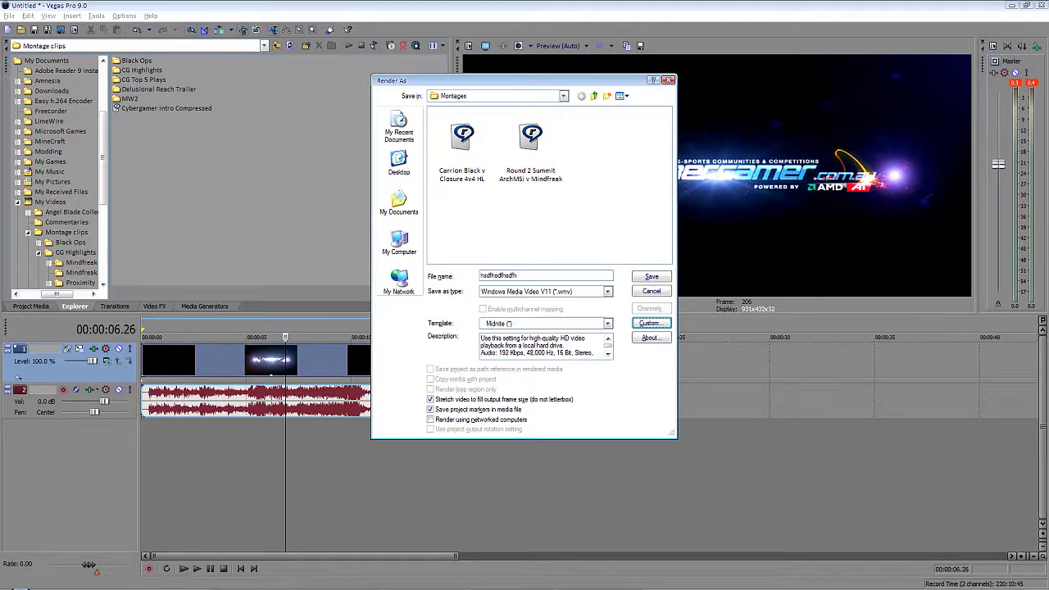
# Toggle the option to save project markers in the media file, leaving it on
pyautogui.click(431, 409)
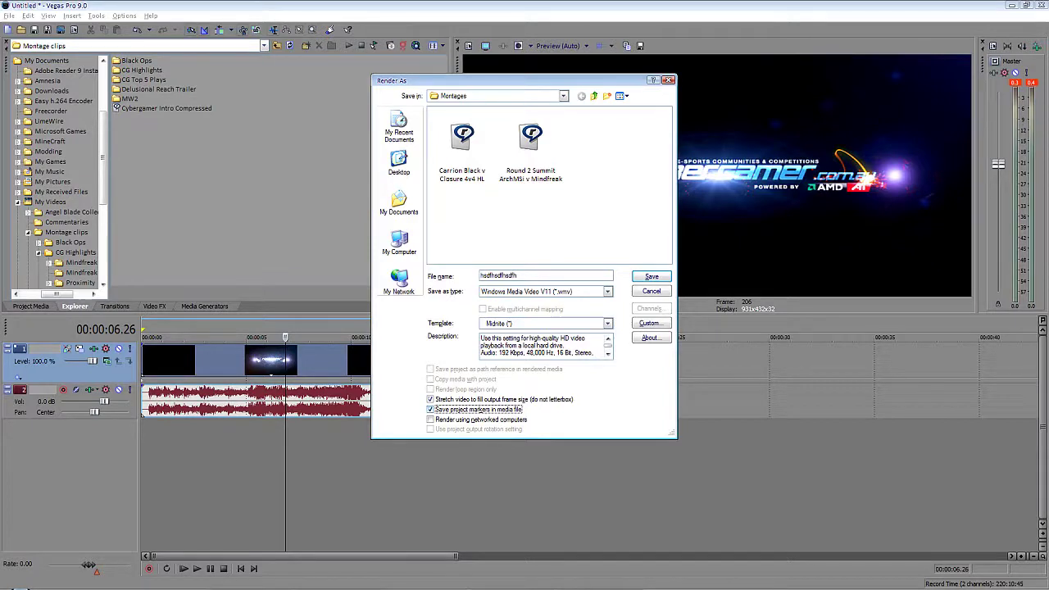
pyautogui.press('space')
pyautogui.press('space')
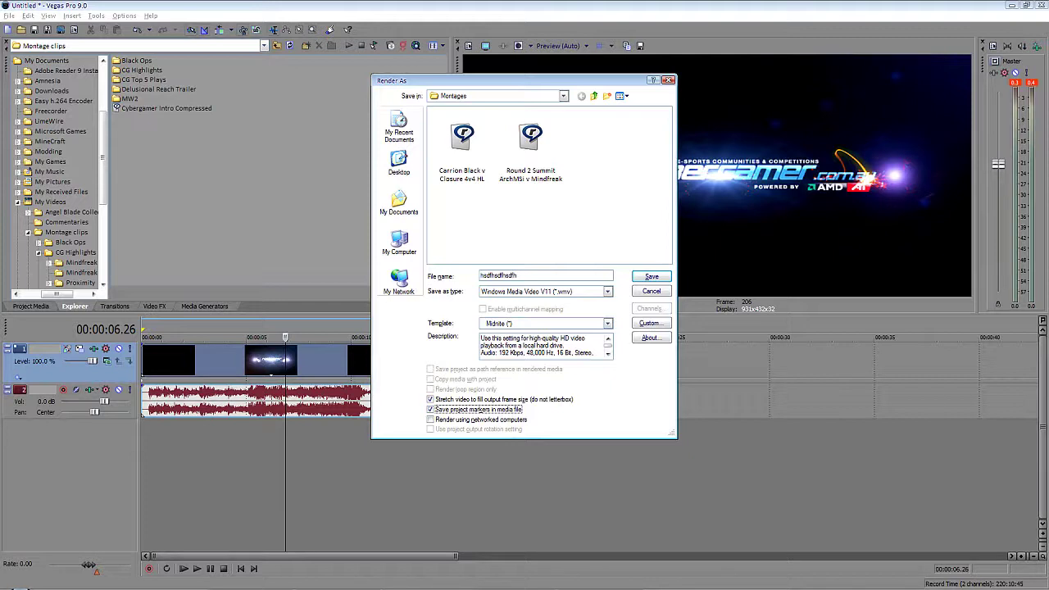